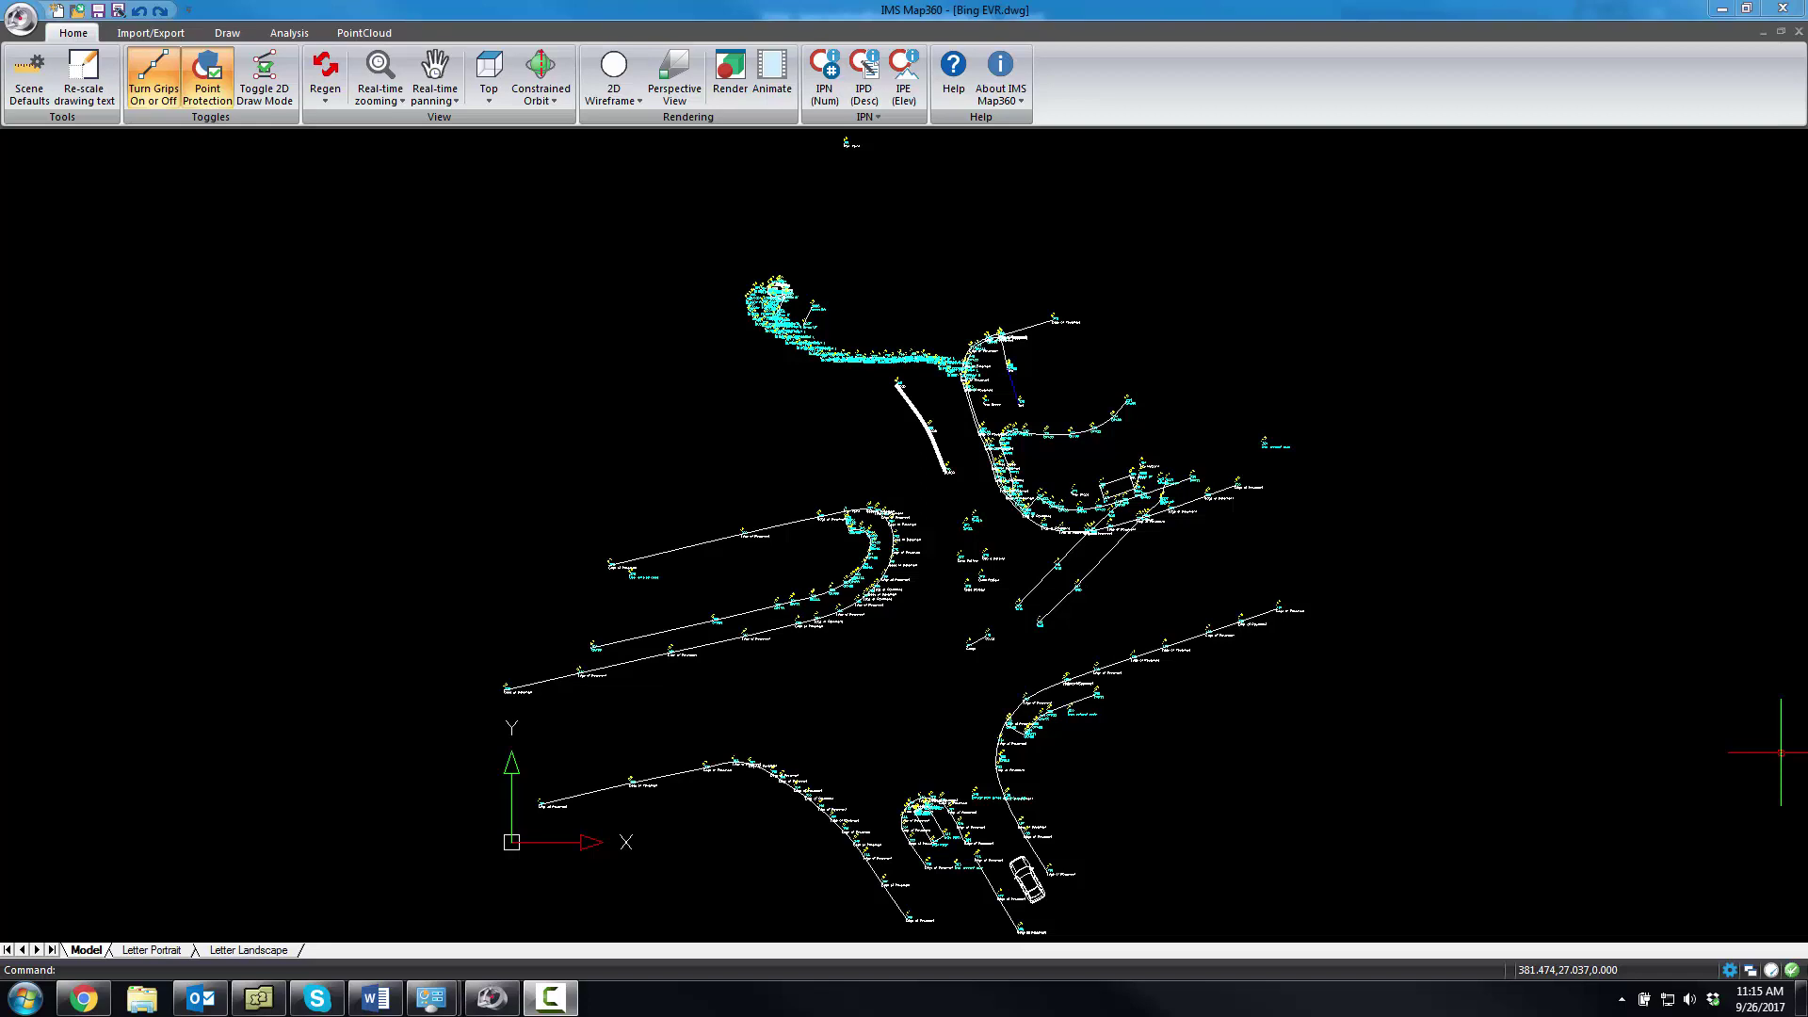
Set up a Bing Maps aerial image attachment centred on the stored address and preview the imagery
left_click(172, 36)
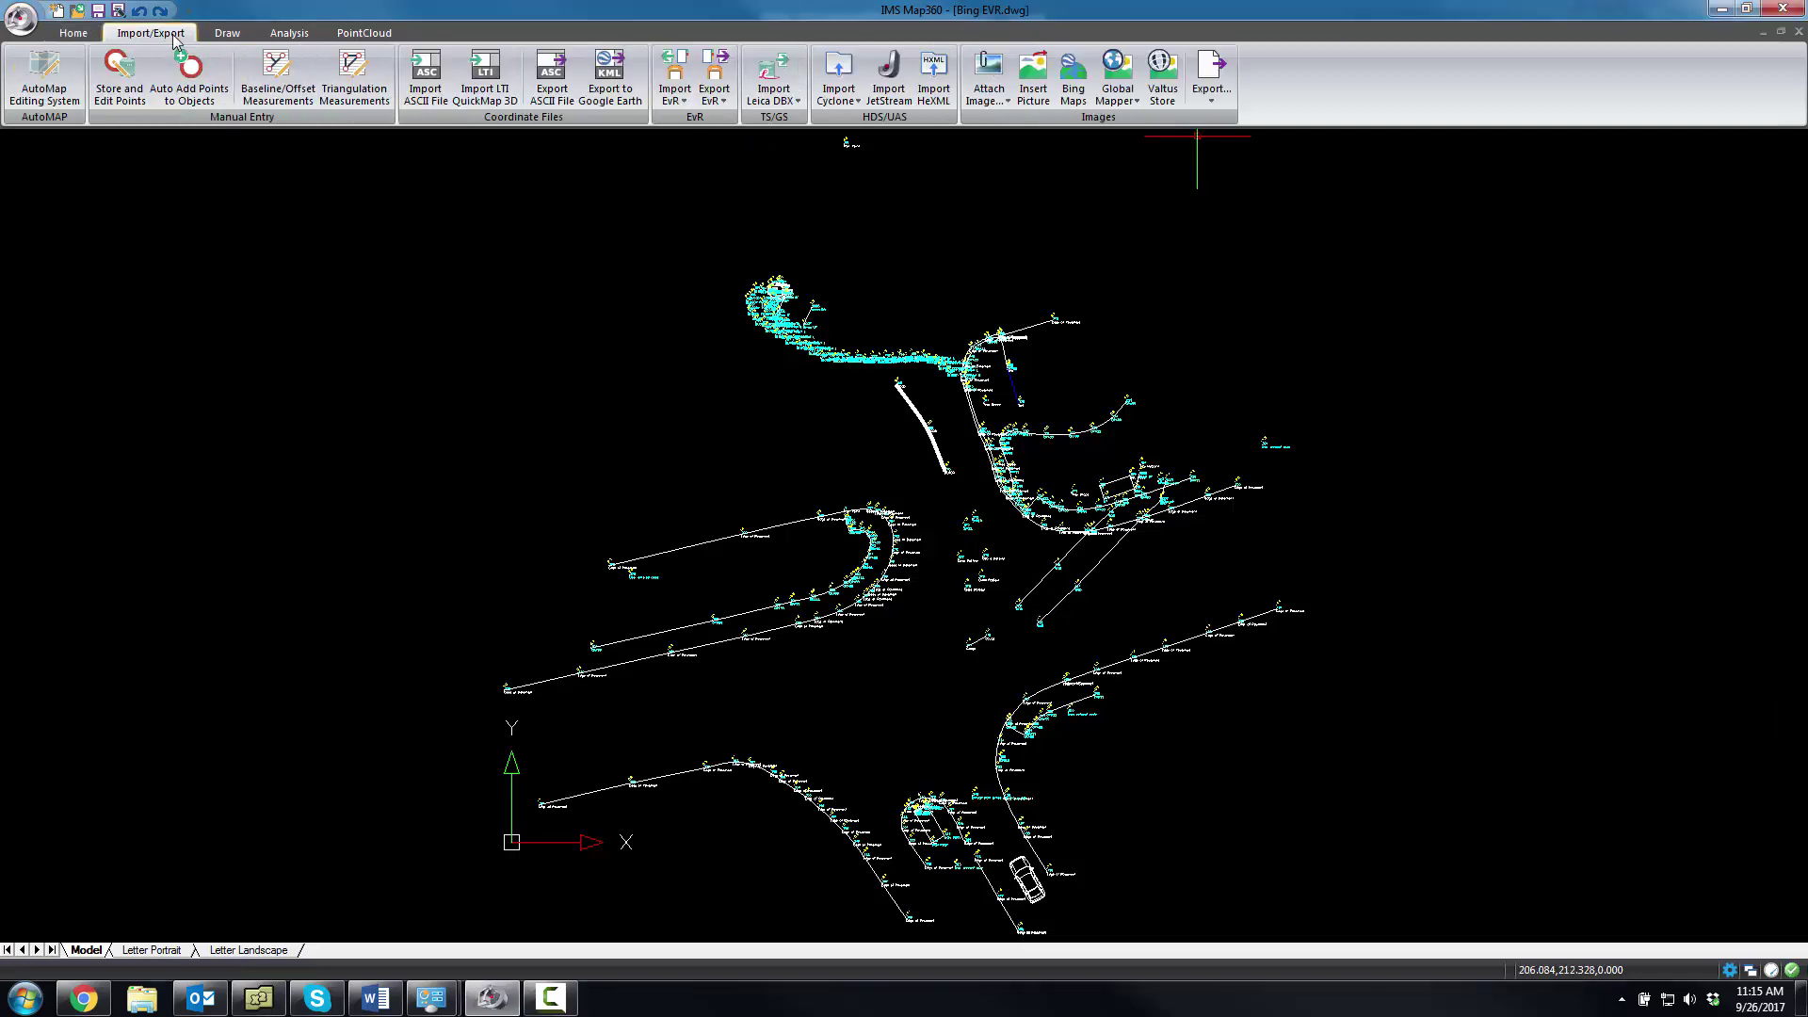
left_click(1072, 94)
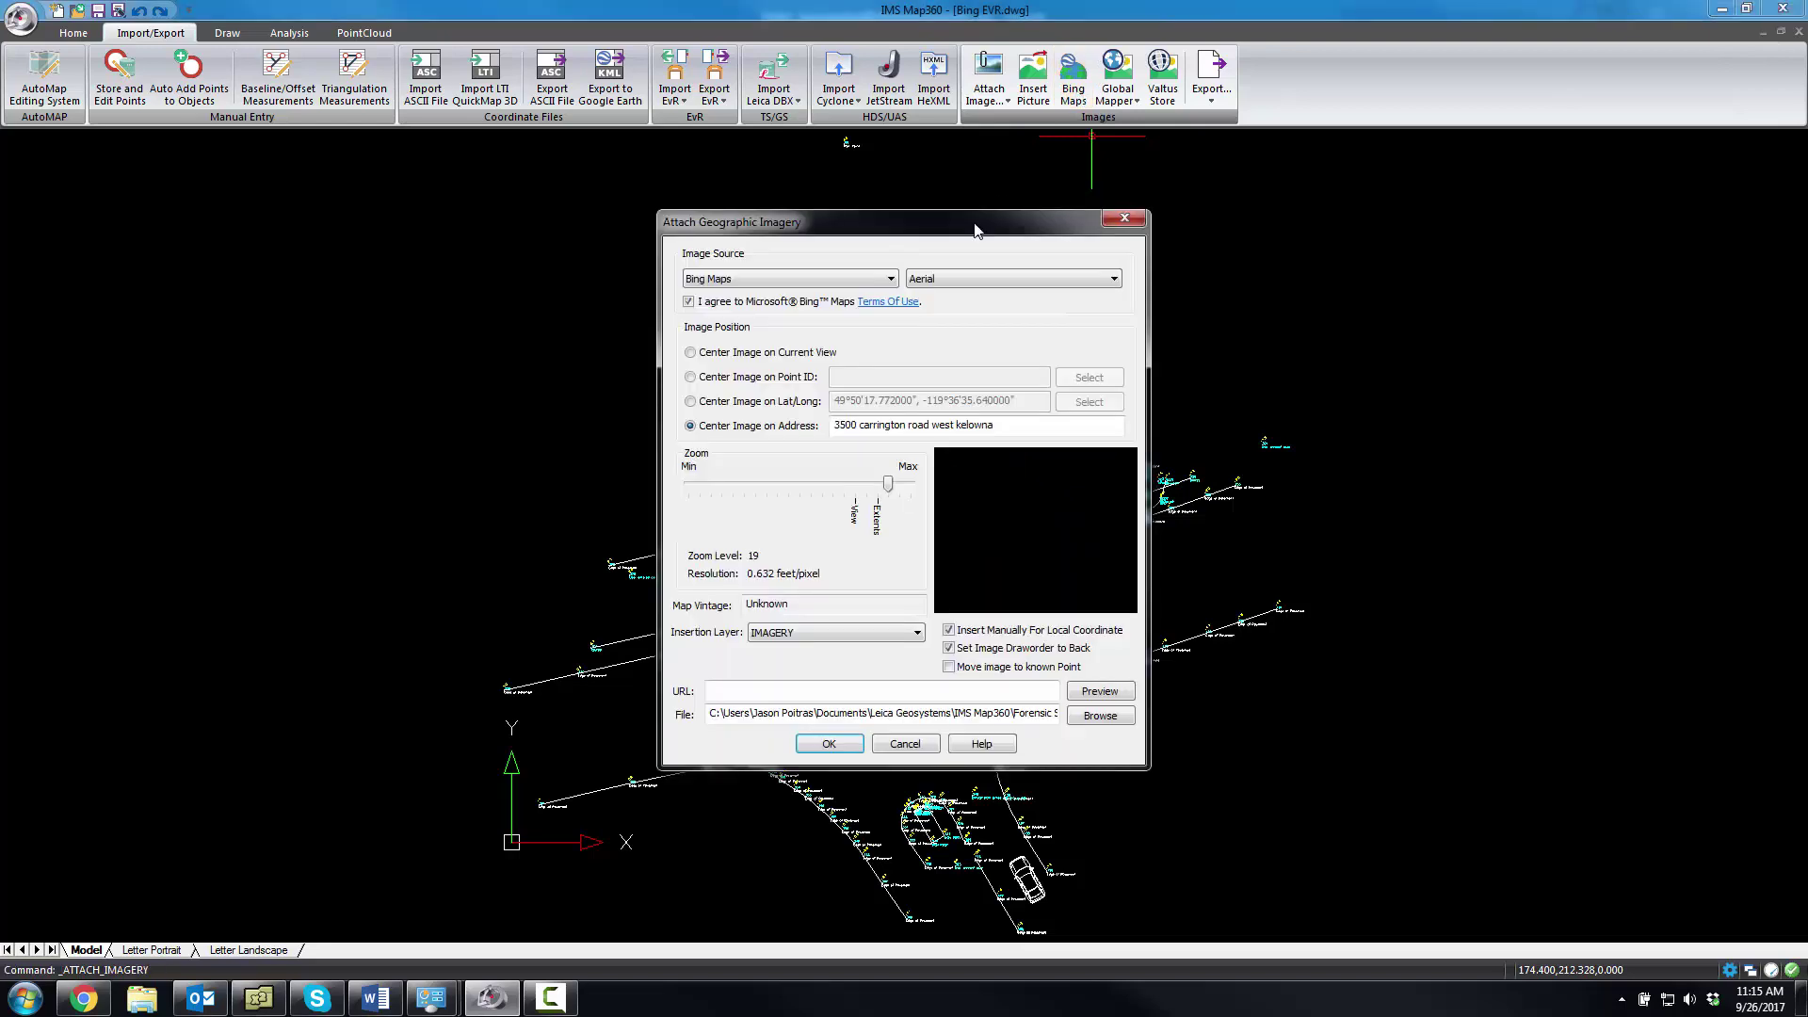
left_click_drag(976, 230, 1615, 140)
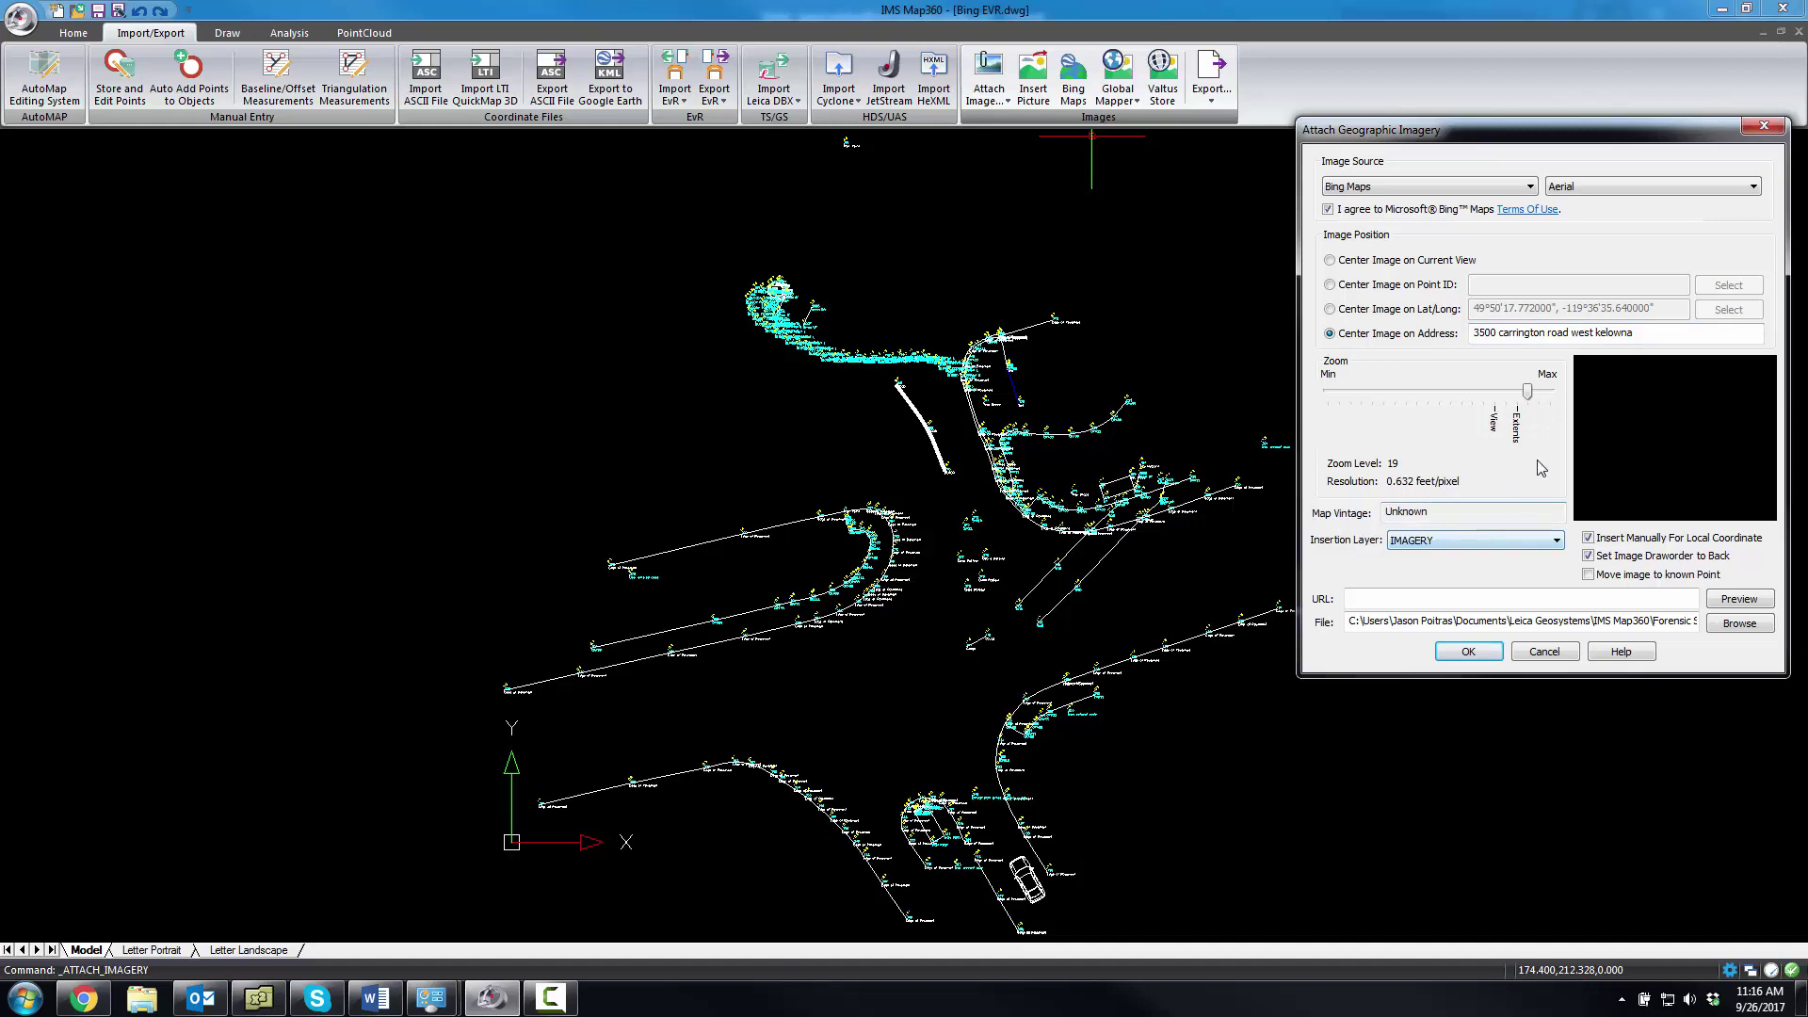
left_click(1739, 600)
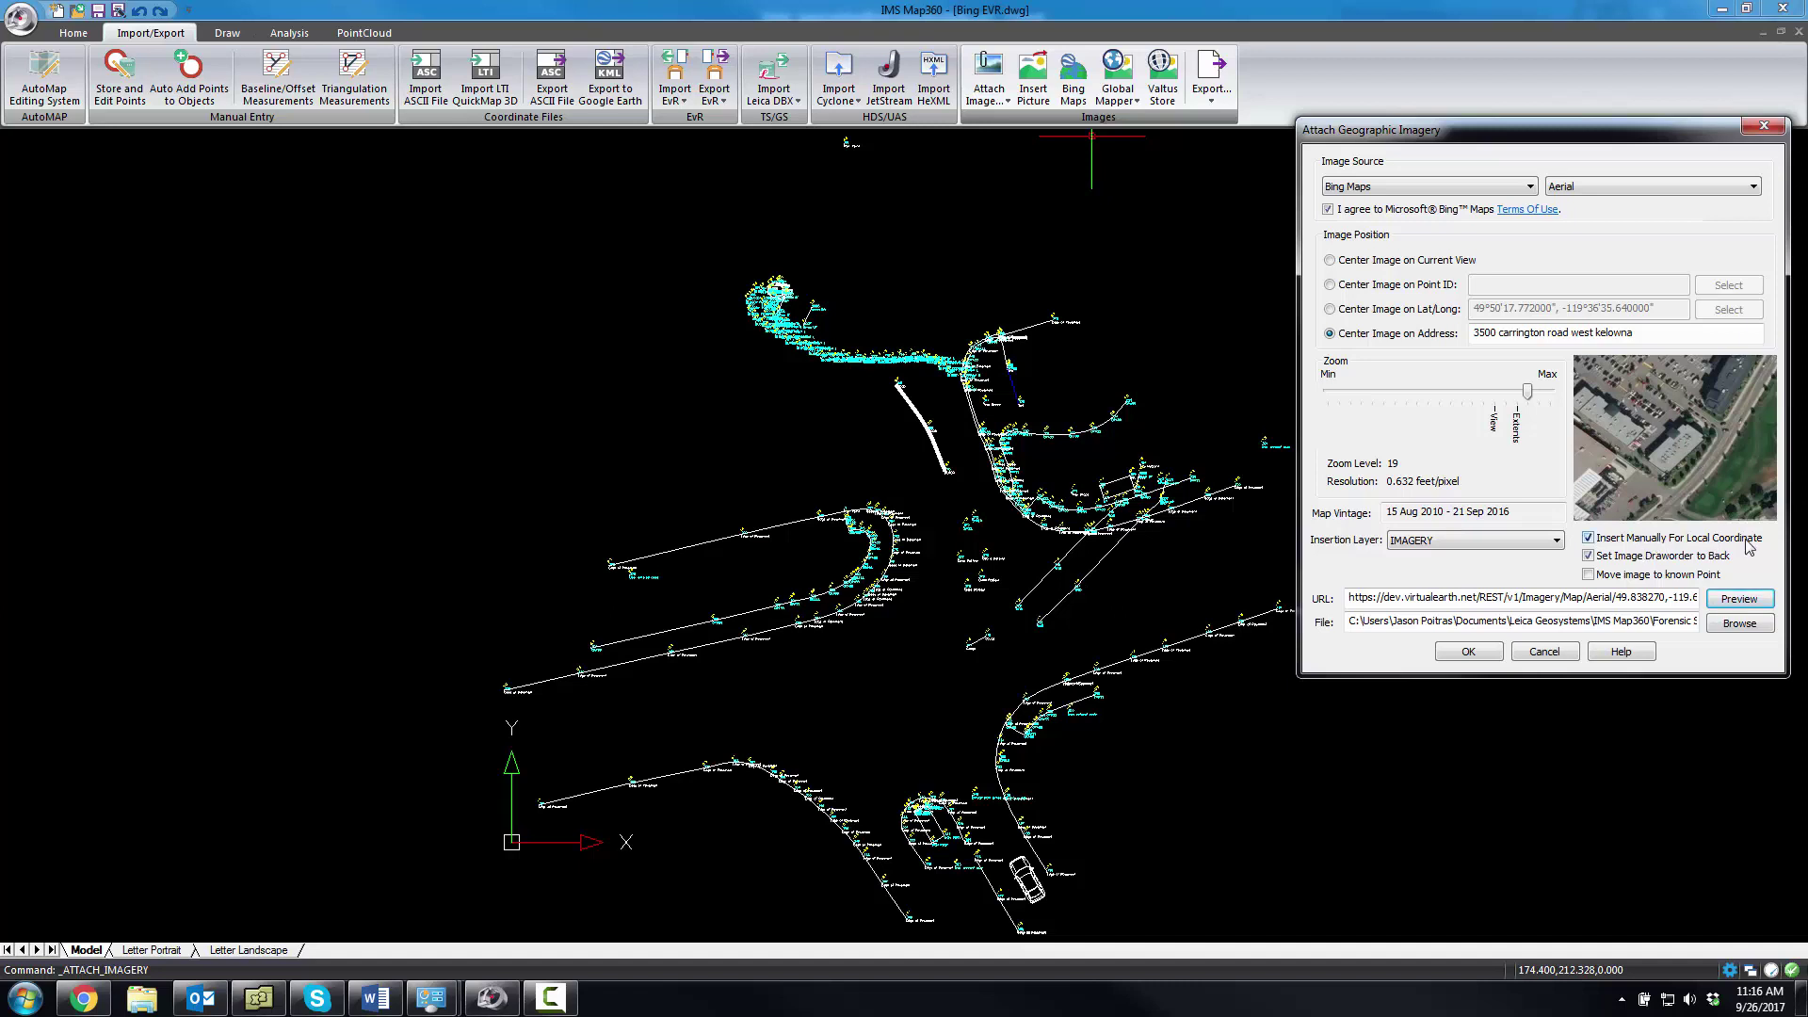
Attach the previewed aerial image, placing it manually in the drawing beside the surveyed linework
left_click(1469, 651)
scroll(1490, 636, "down", 2)
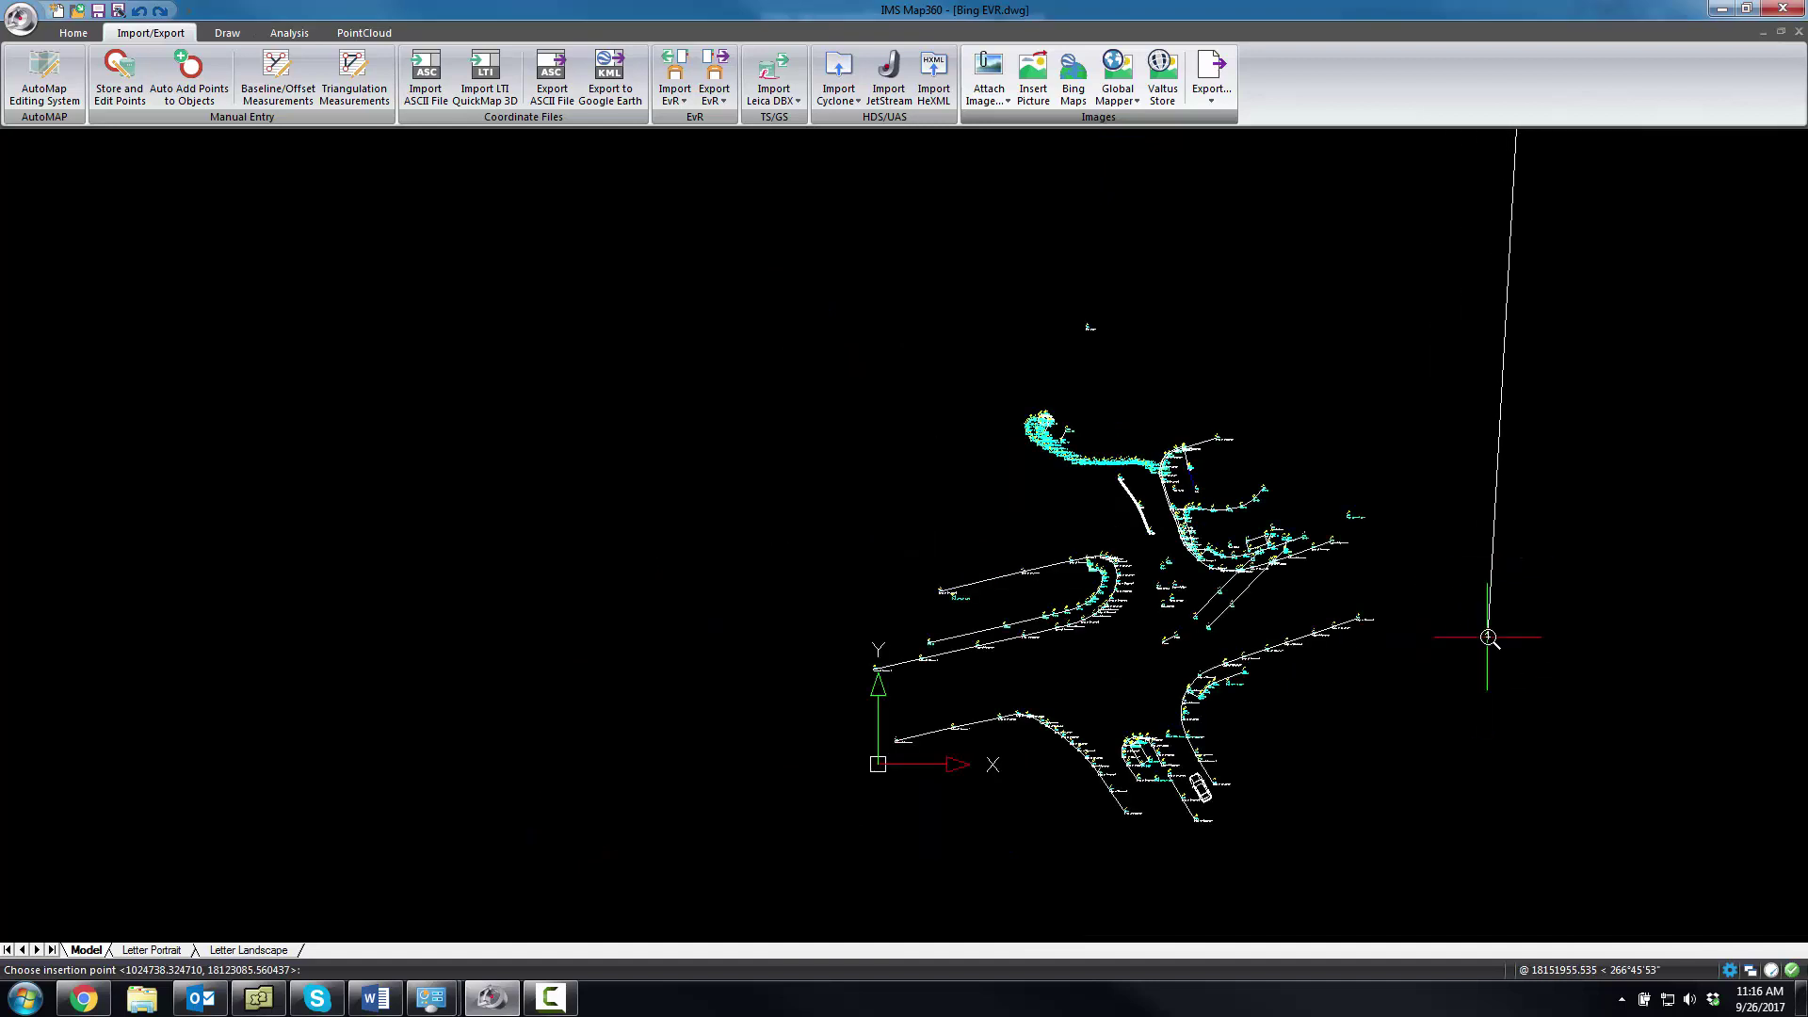
middle_click_drag(1485, 634, 1036, 606)
left_click(1138, 553)
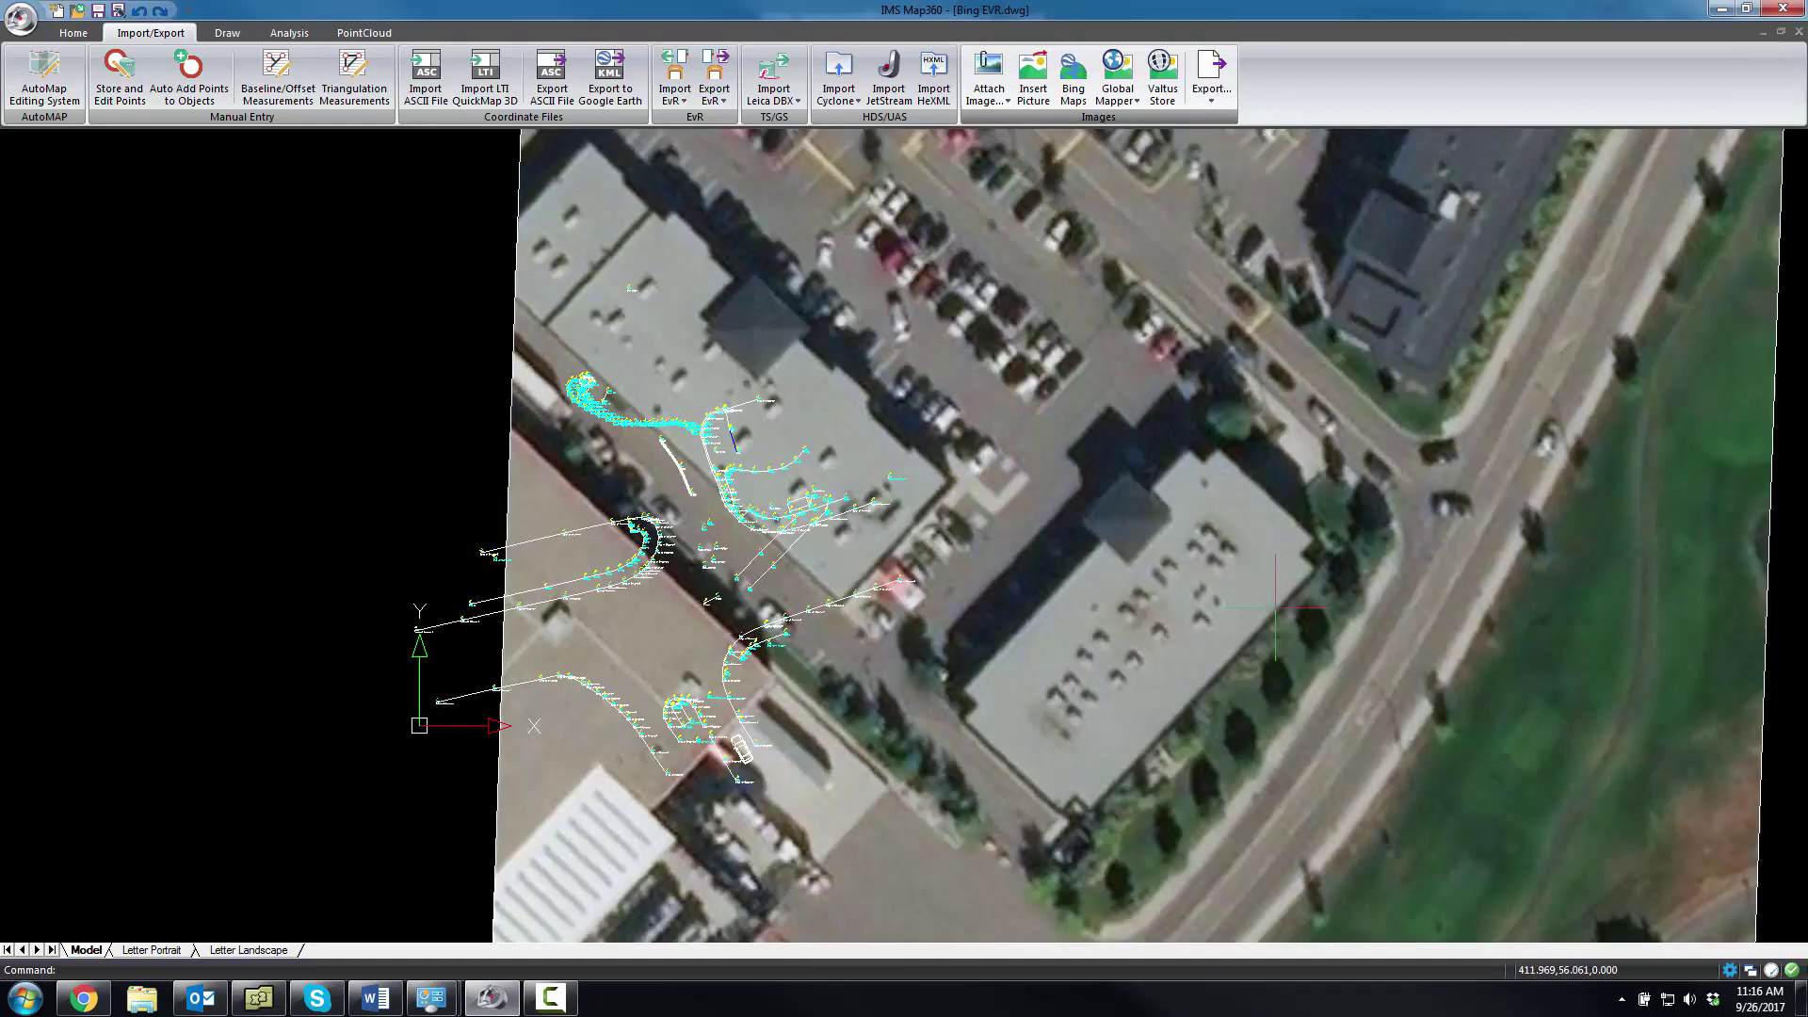
scroll(1279, 617, "down", 2)
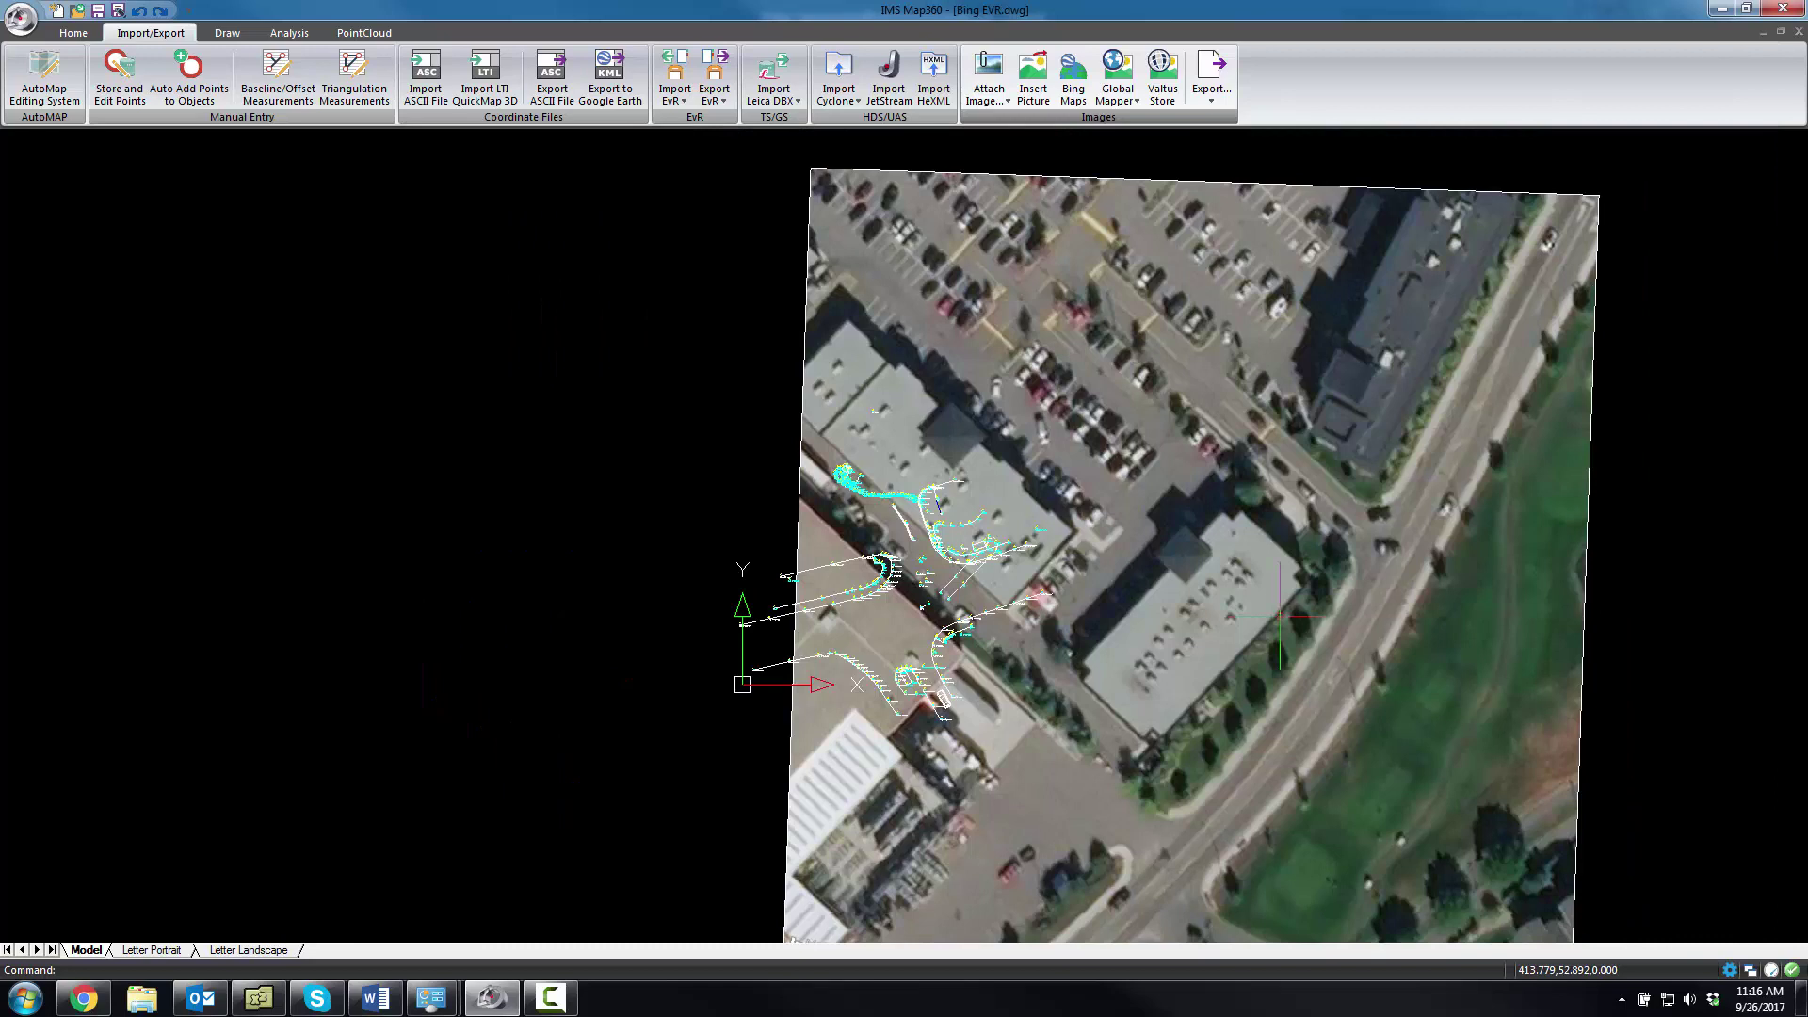
middle_click_drag(1132, 735, 1208, 599)
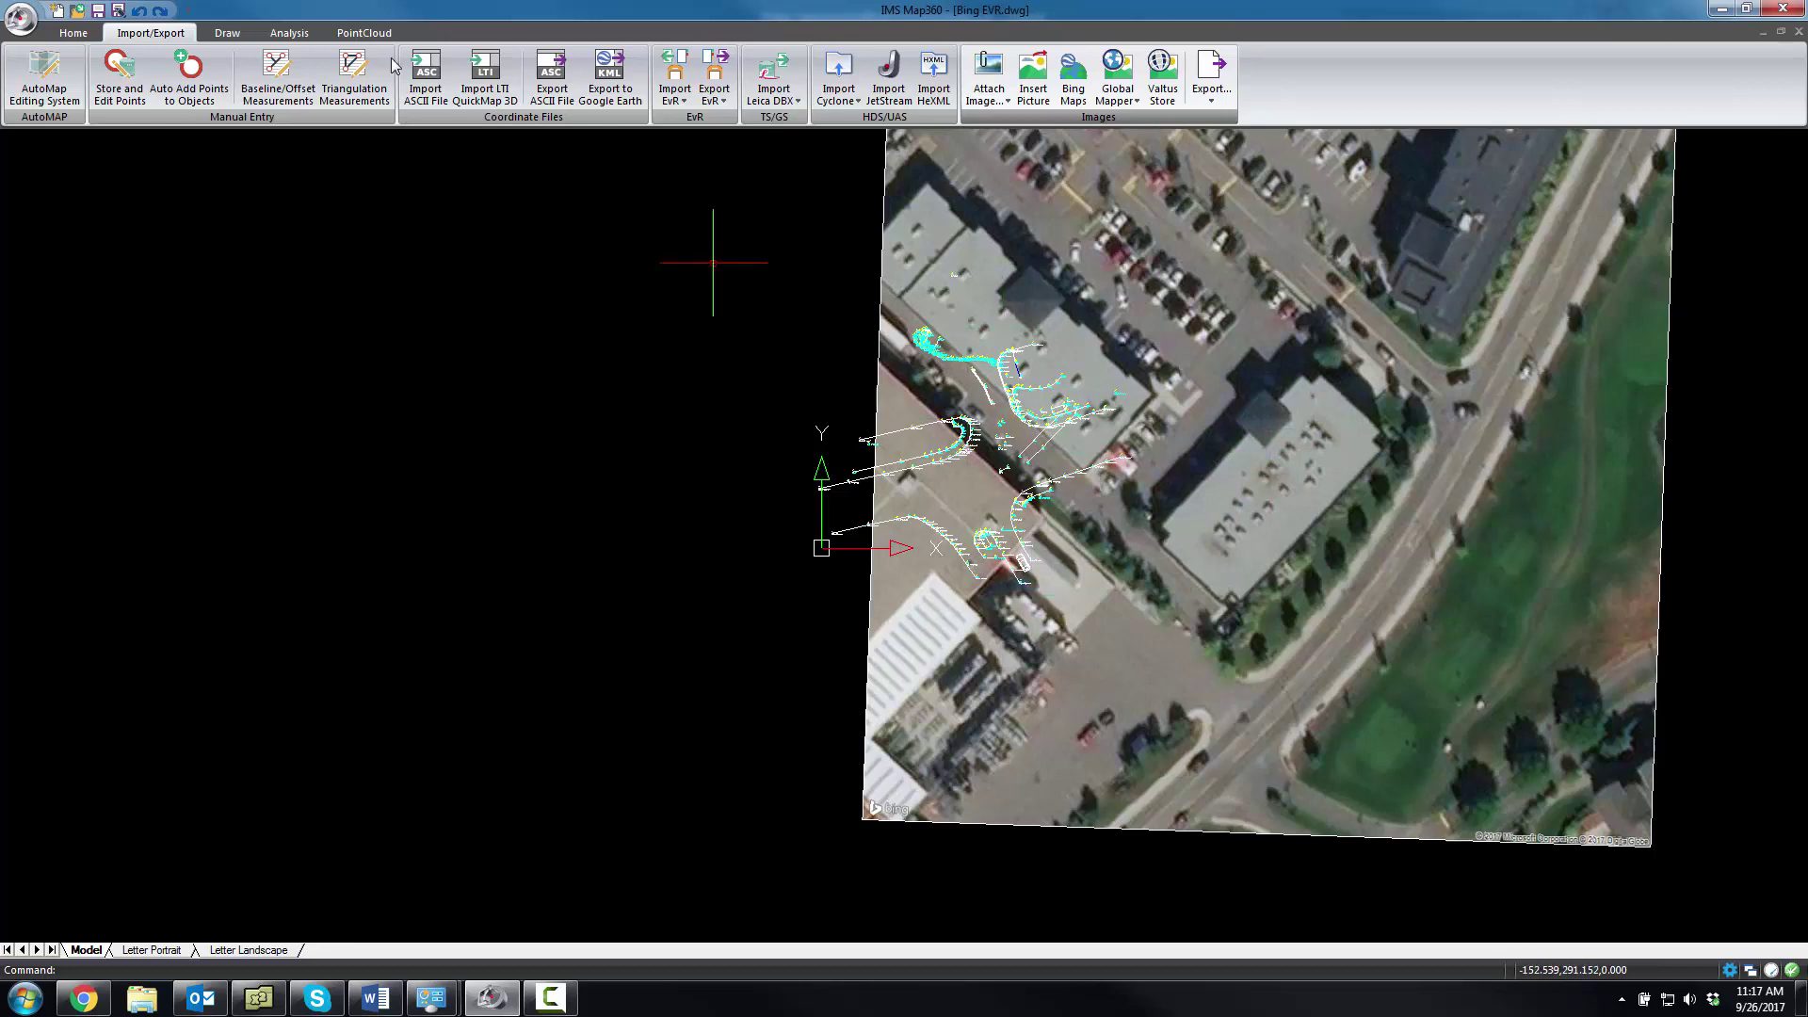
Quick Align the aerial image to the survey, matching two image points to the northern Ref Point and the Ref Point at the pavement edge
left_click(237, 36)
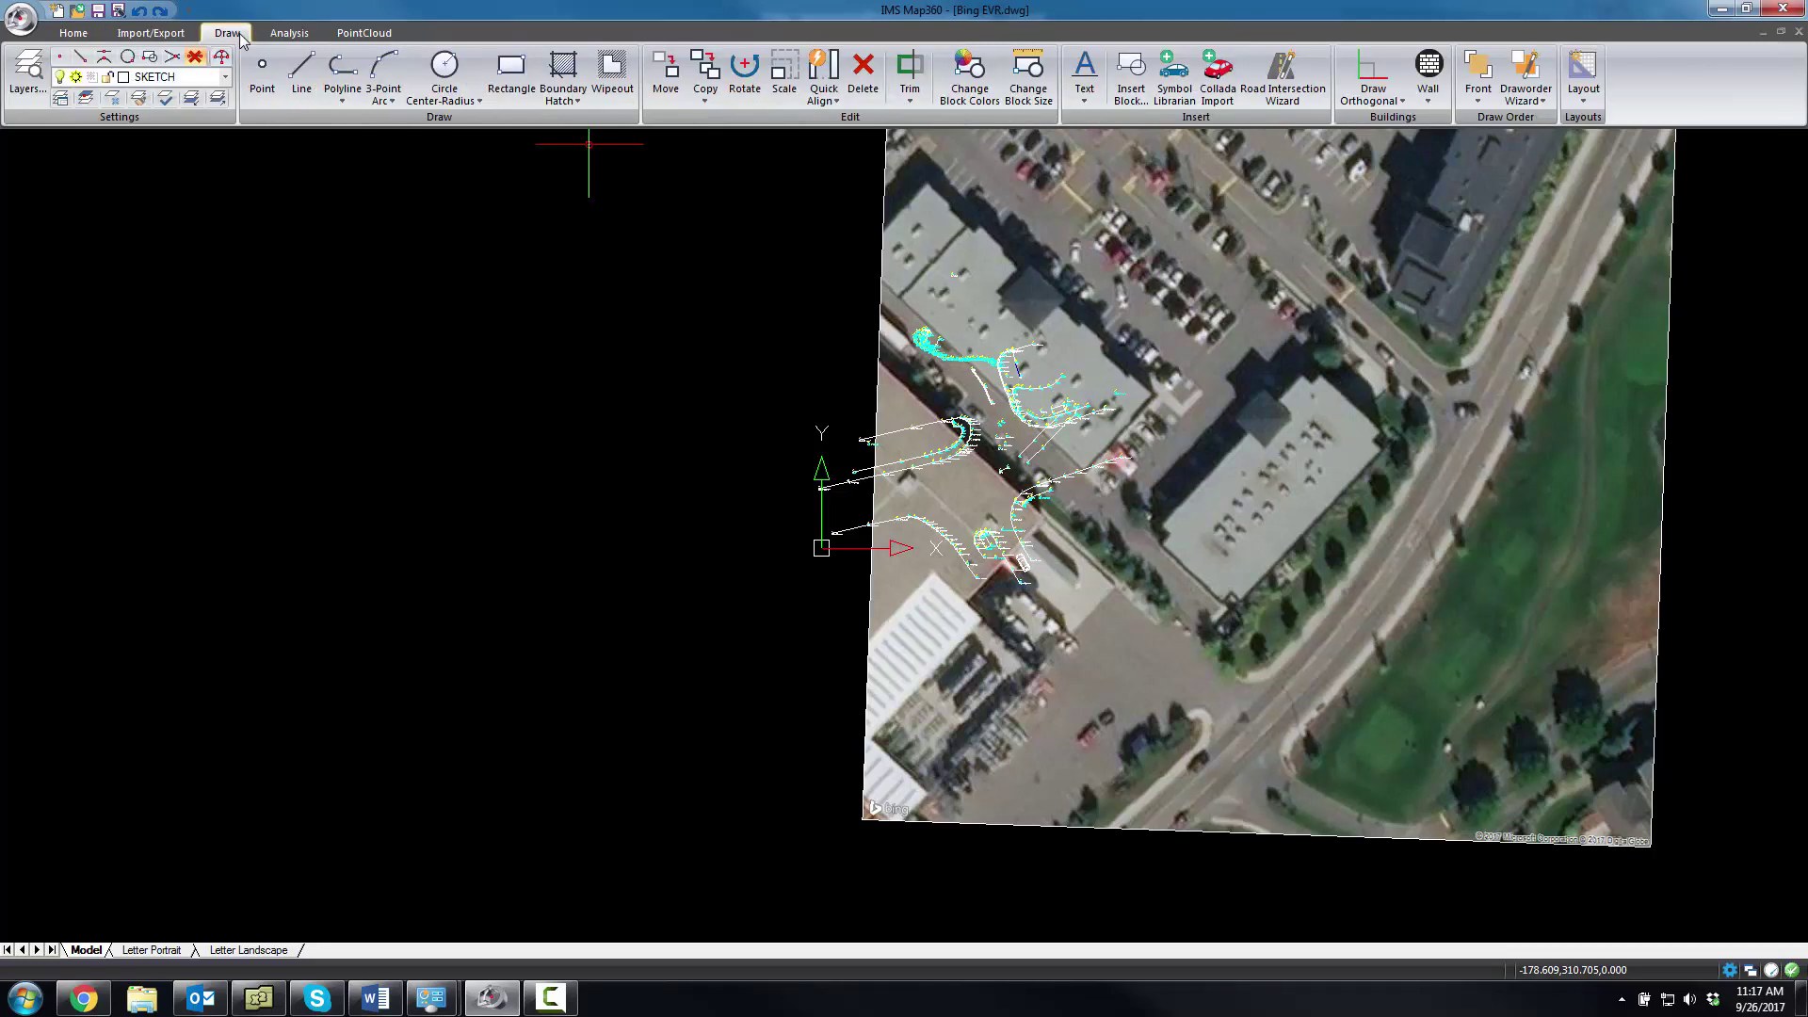
left_click(834, 79)
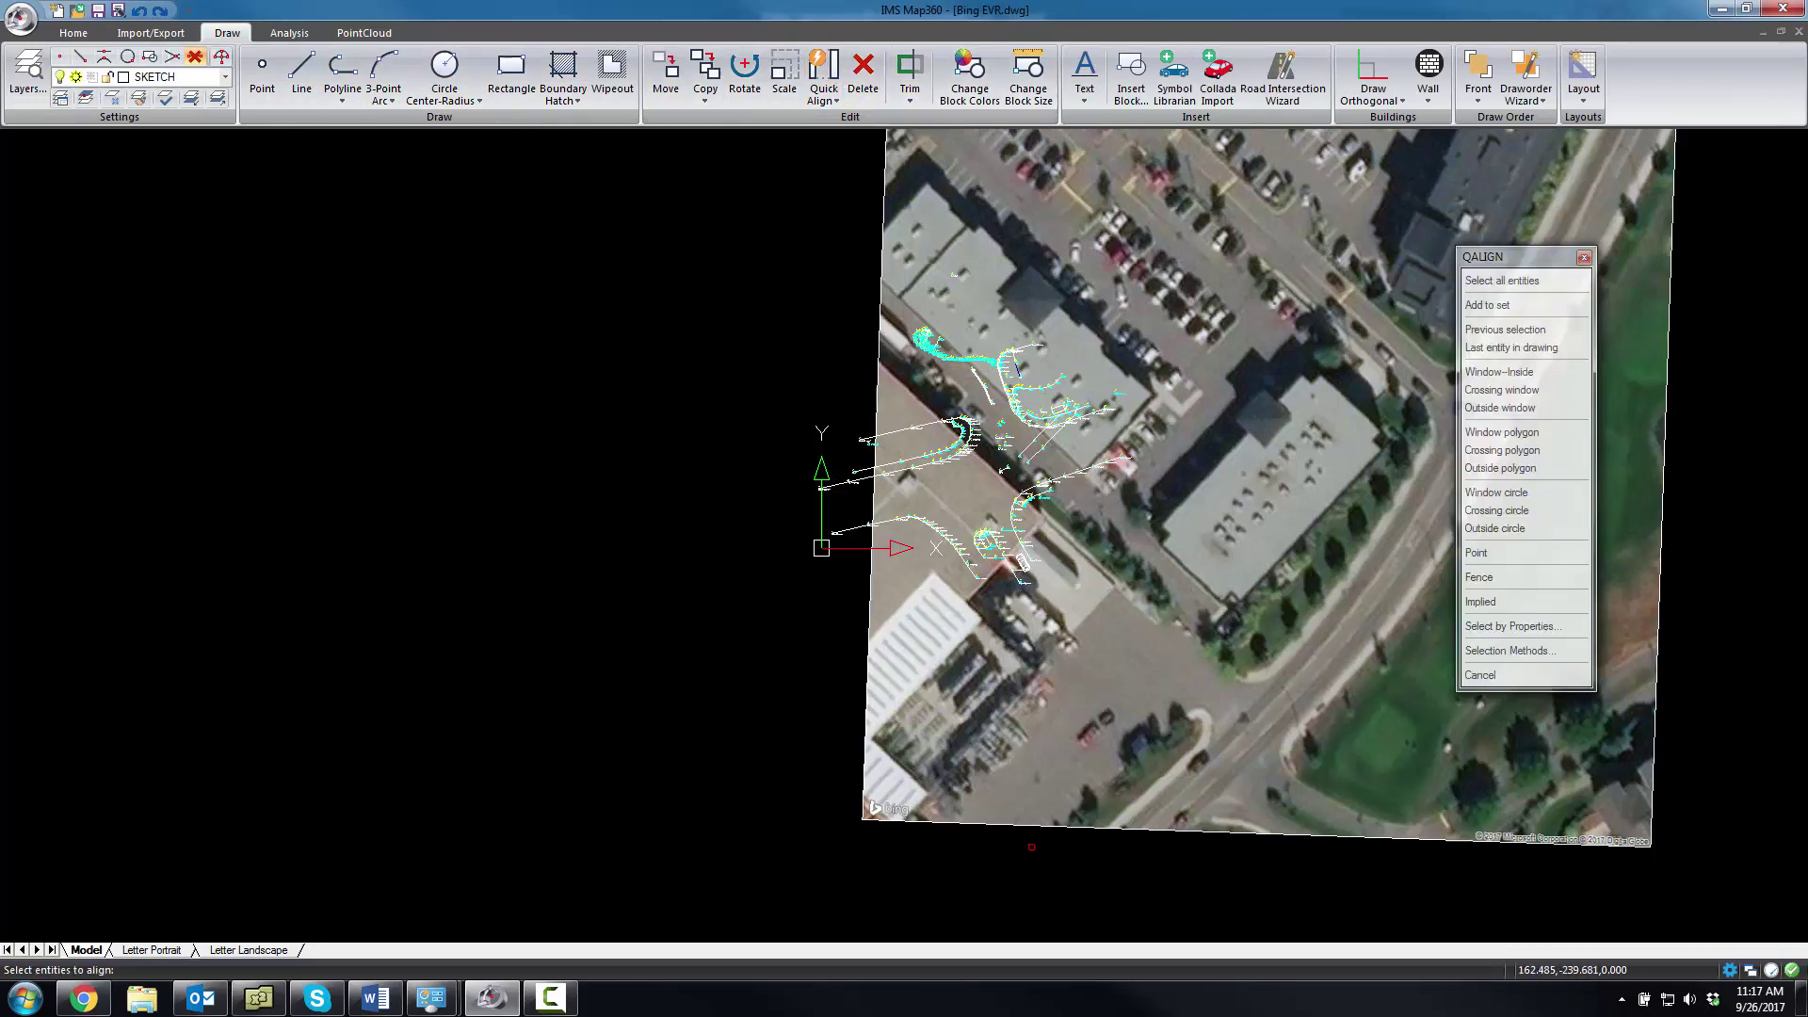
left_click(1083, 827)
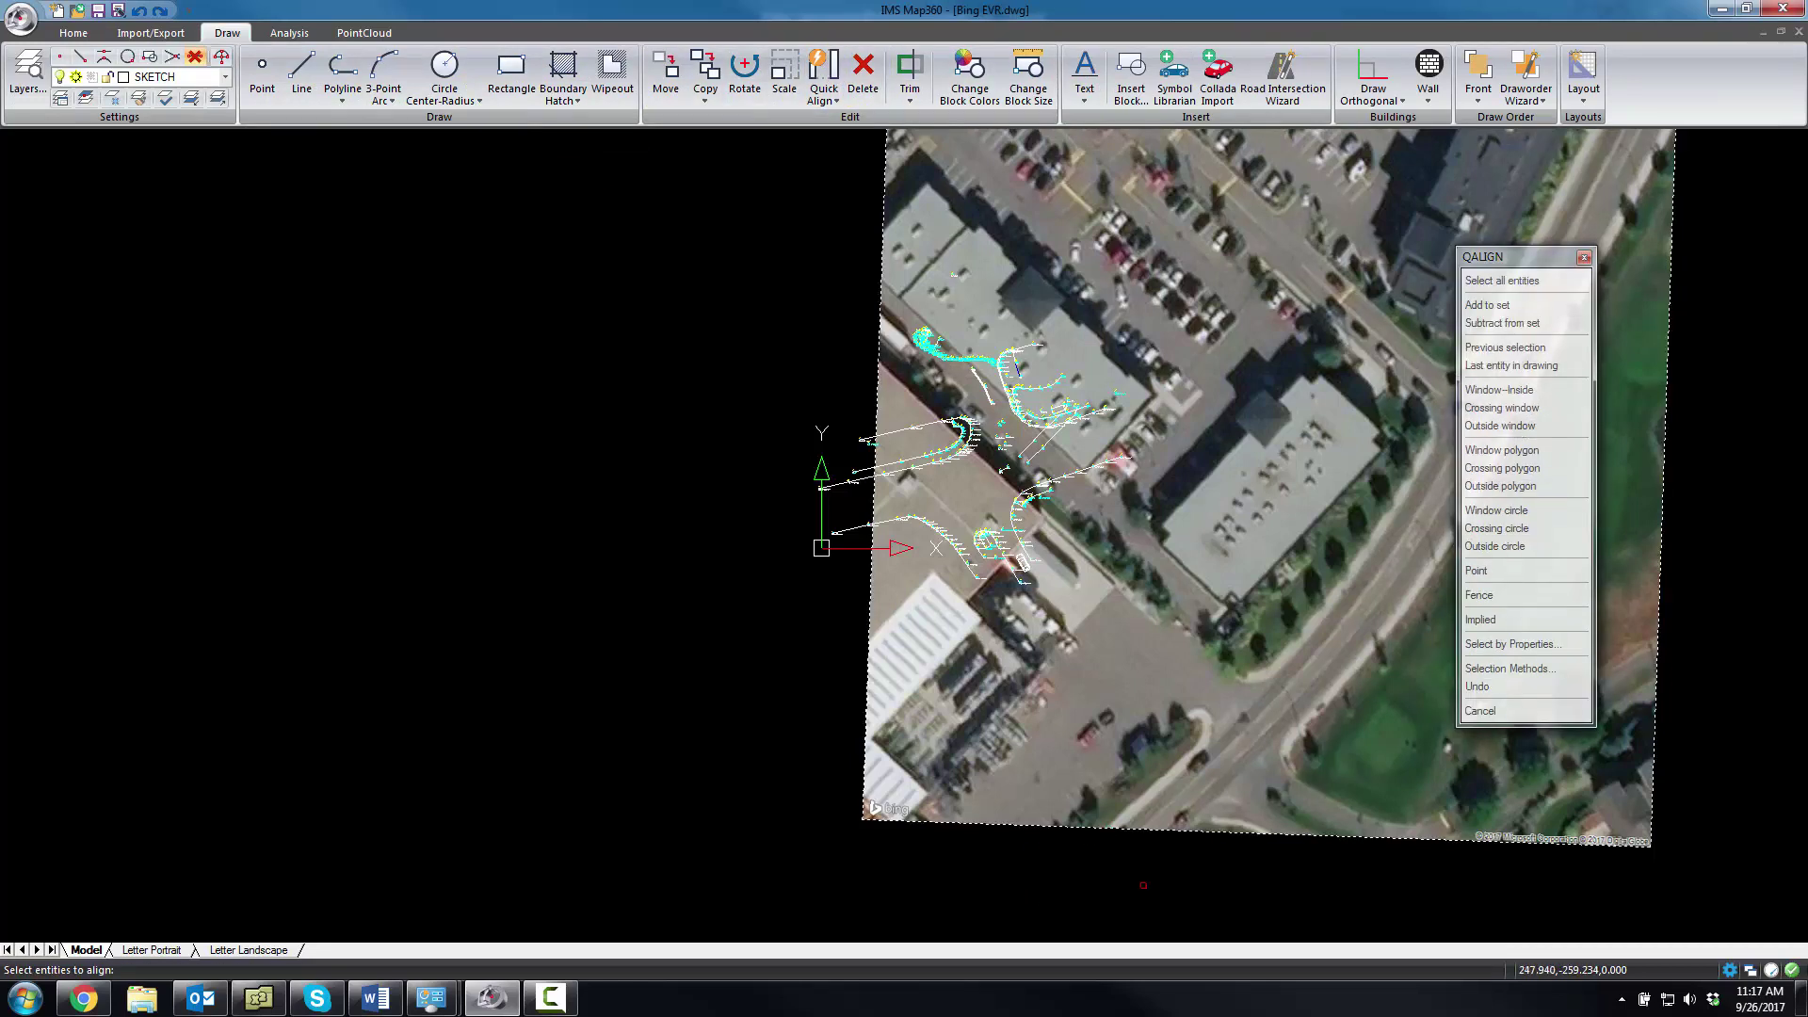
key("Return")
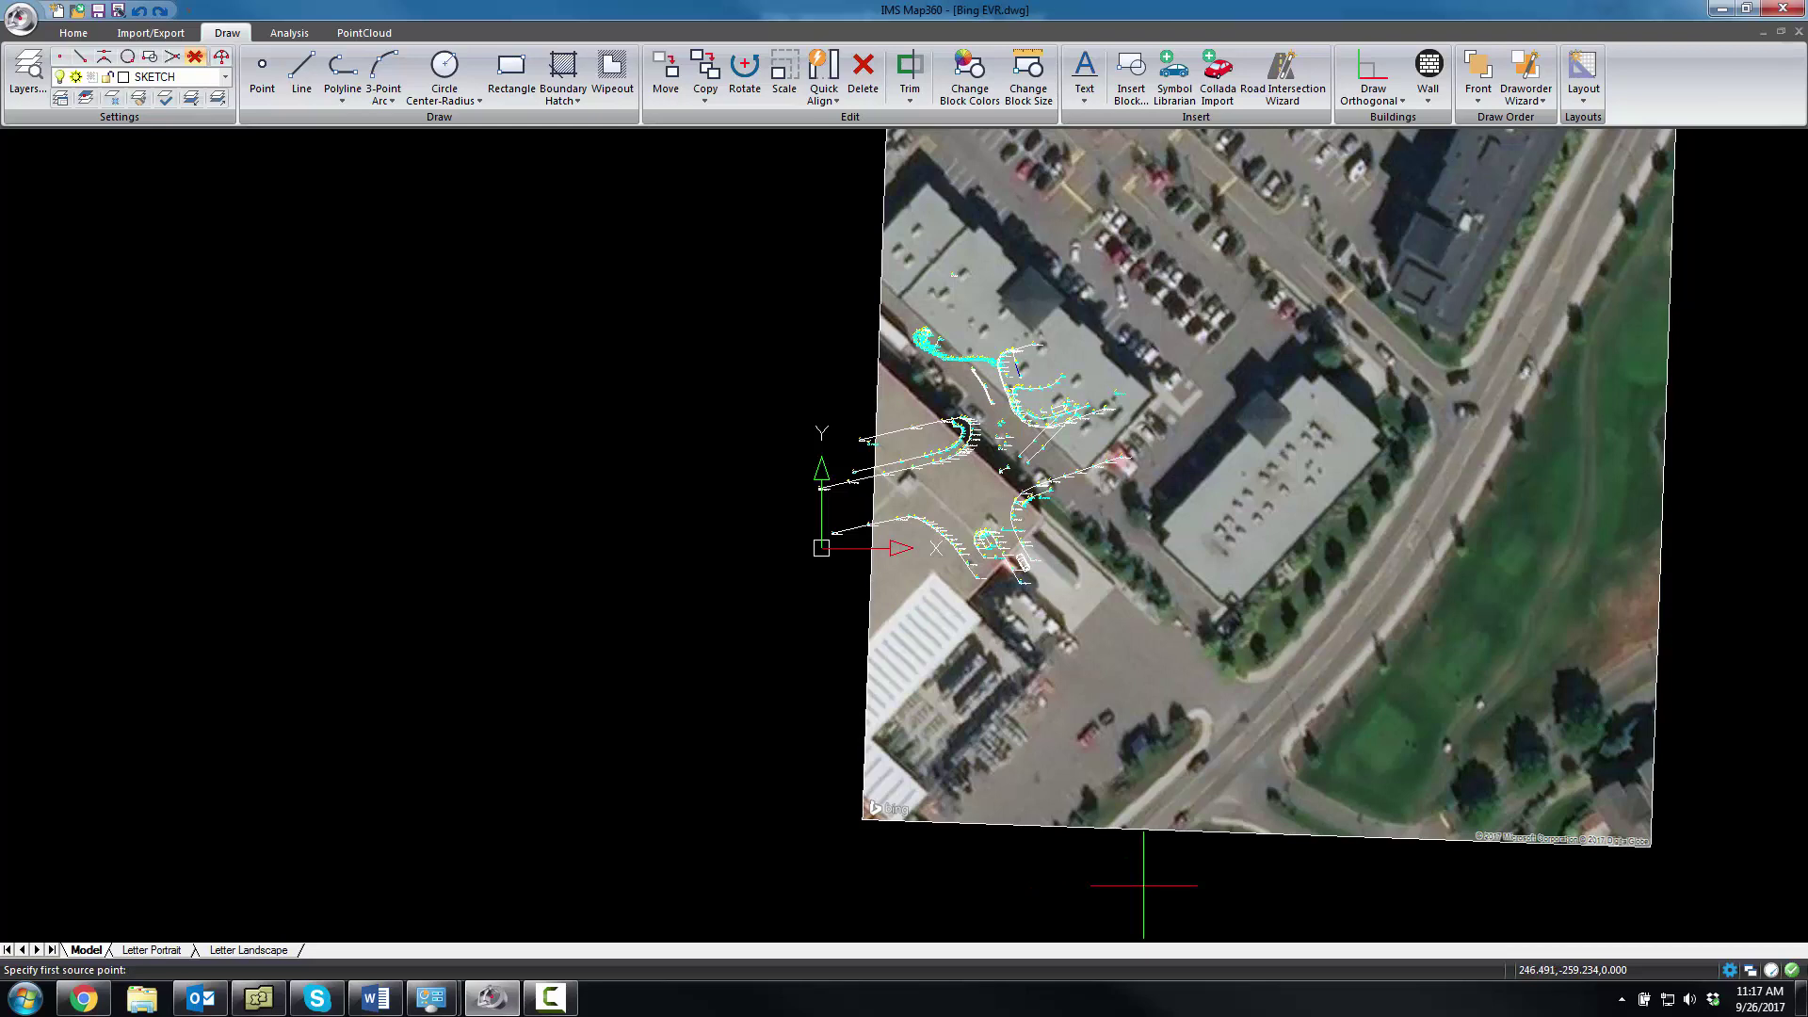
scroll(1128, 603, "up", 5)
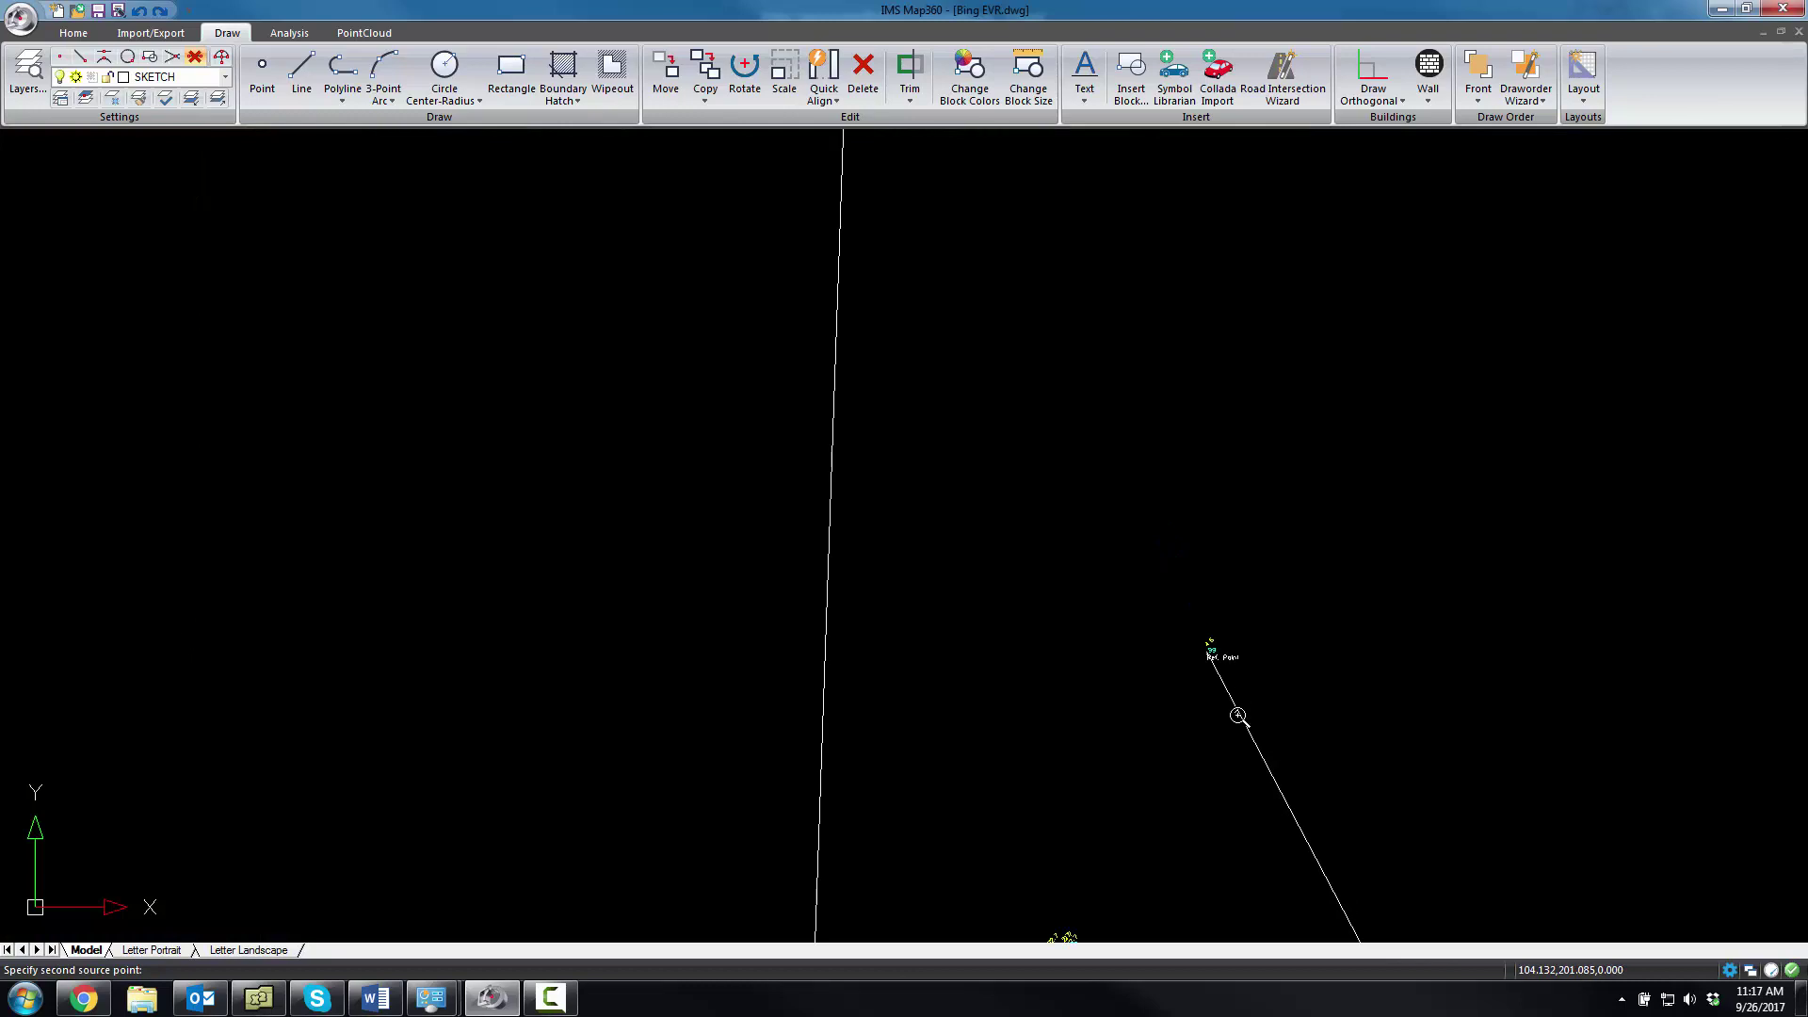
scroll(1284, 771, "up", 5)
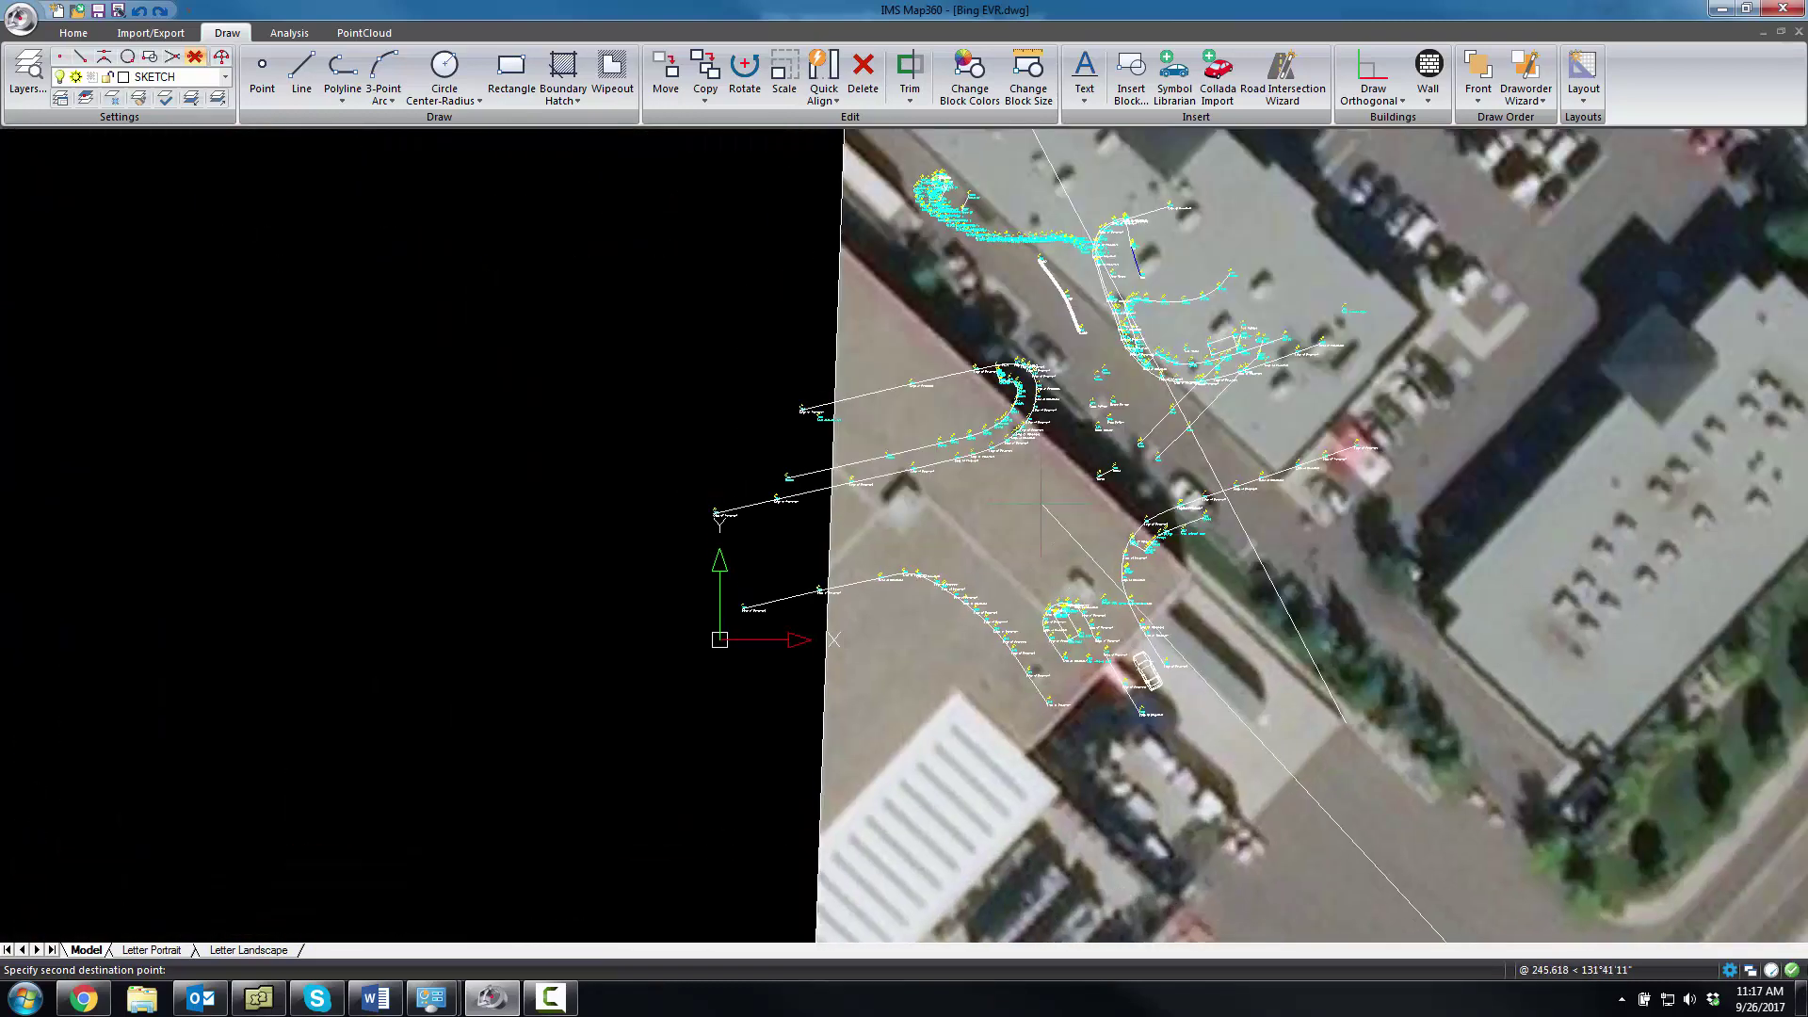
scroll(1073, 683, "up", 5)
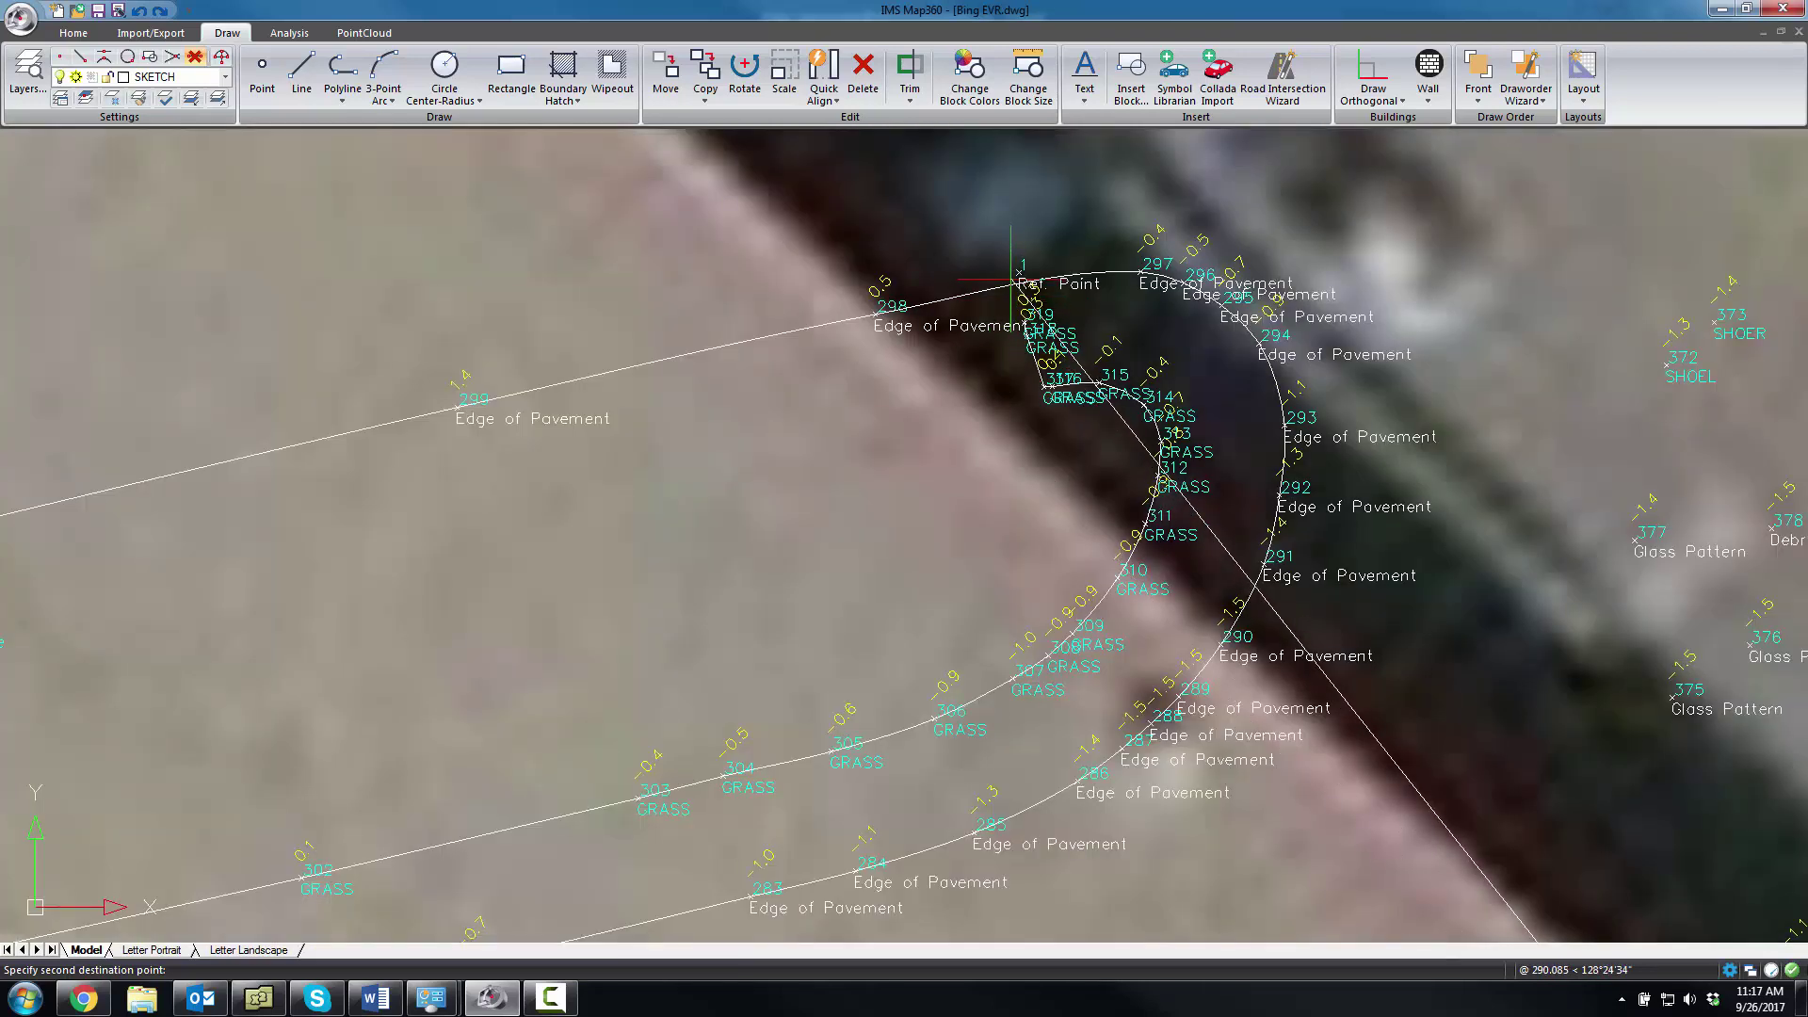
left_click(1014, 285)
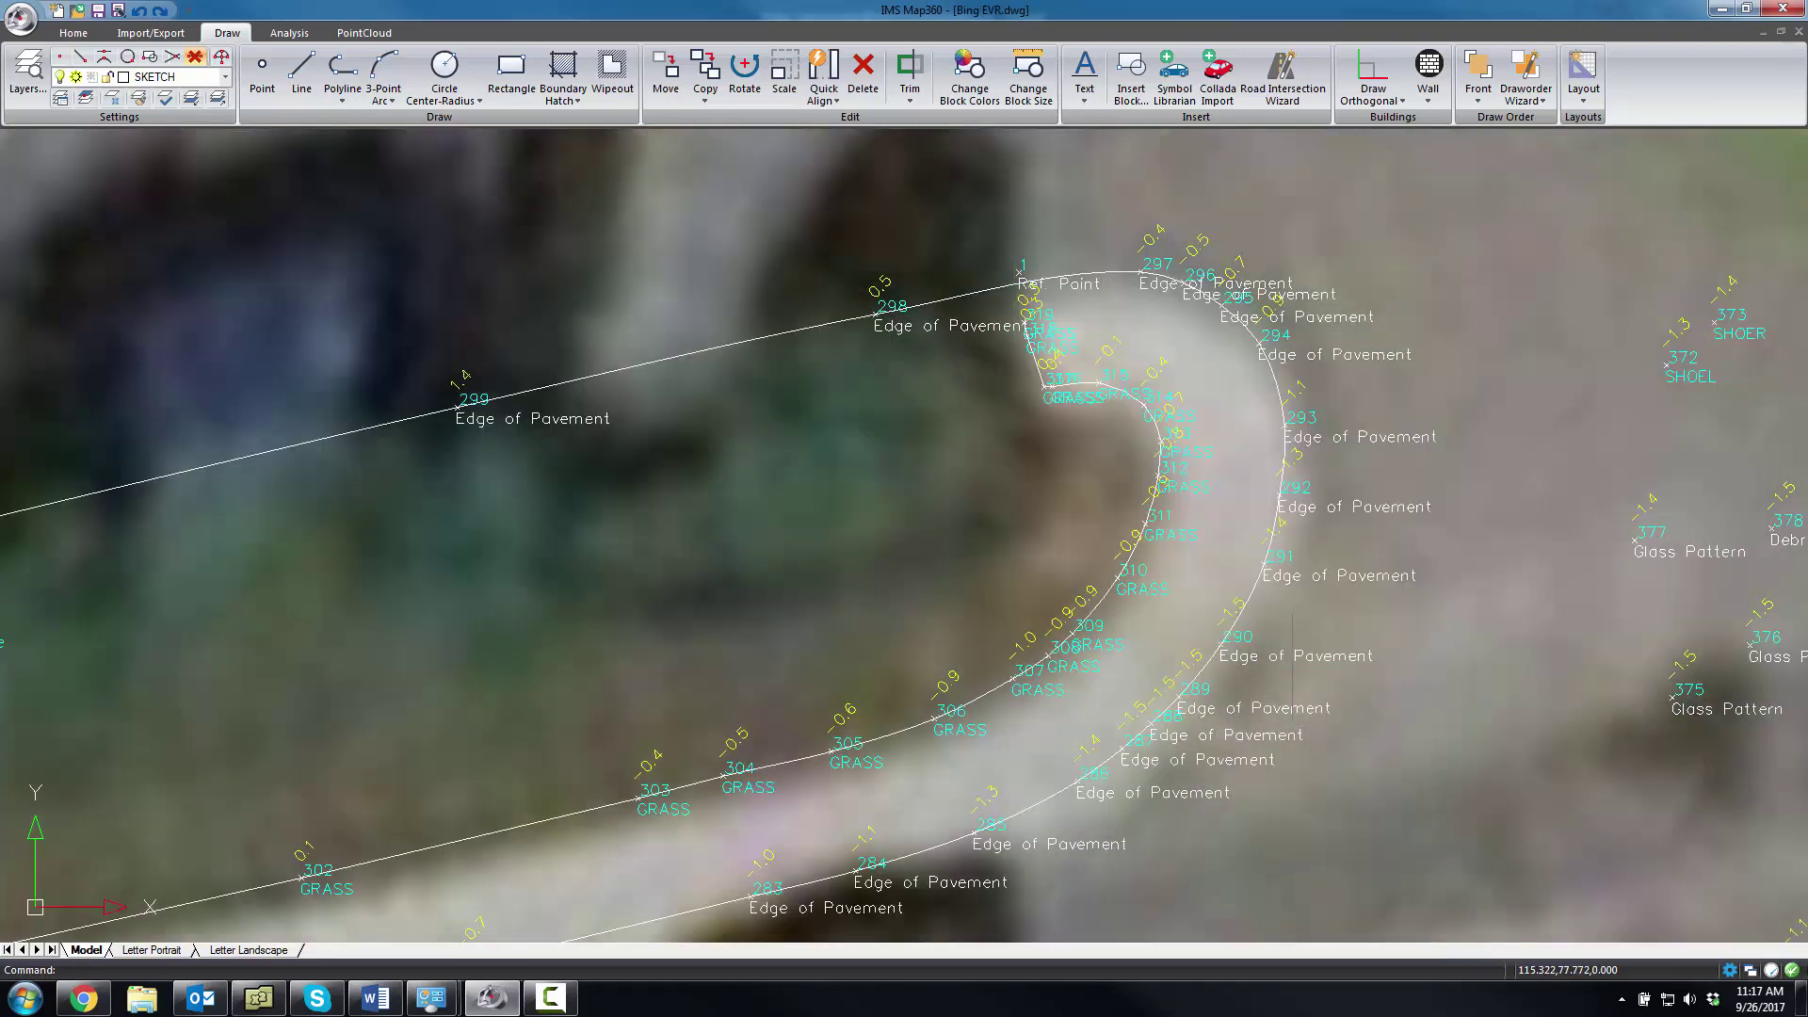
scroll(1297, 670, "down", 8)
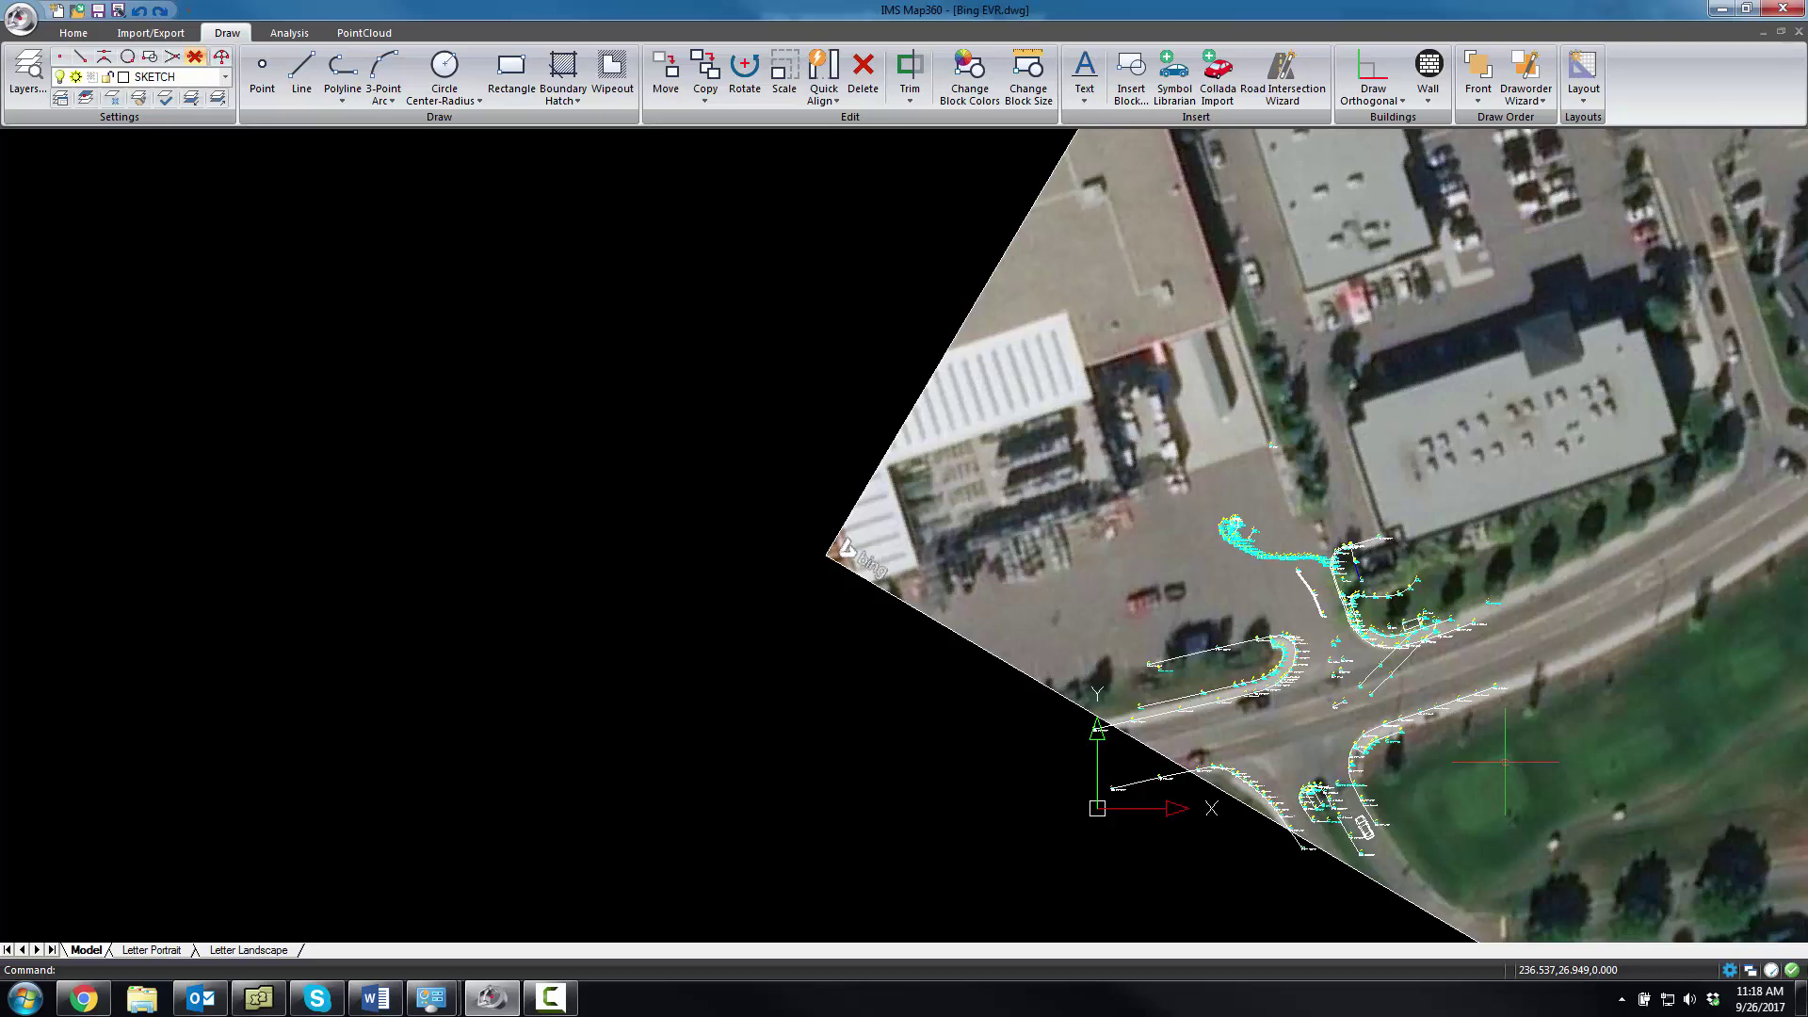
middle_click_drag(1505, 761, 1342, 712)
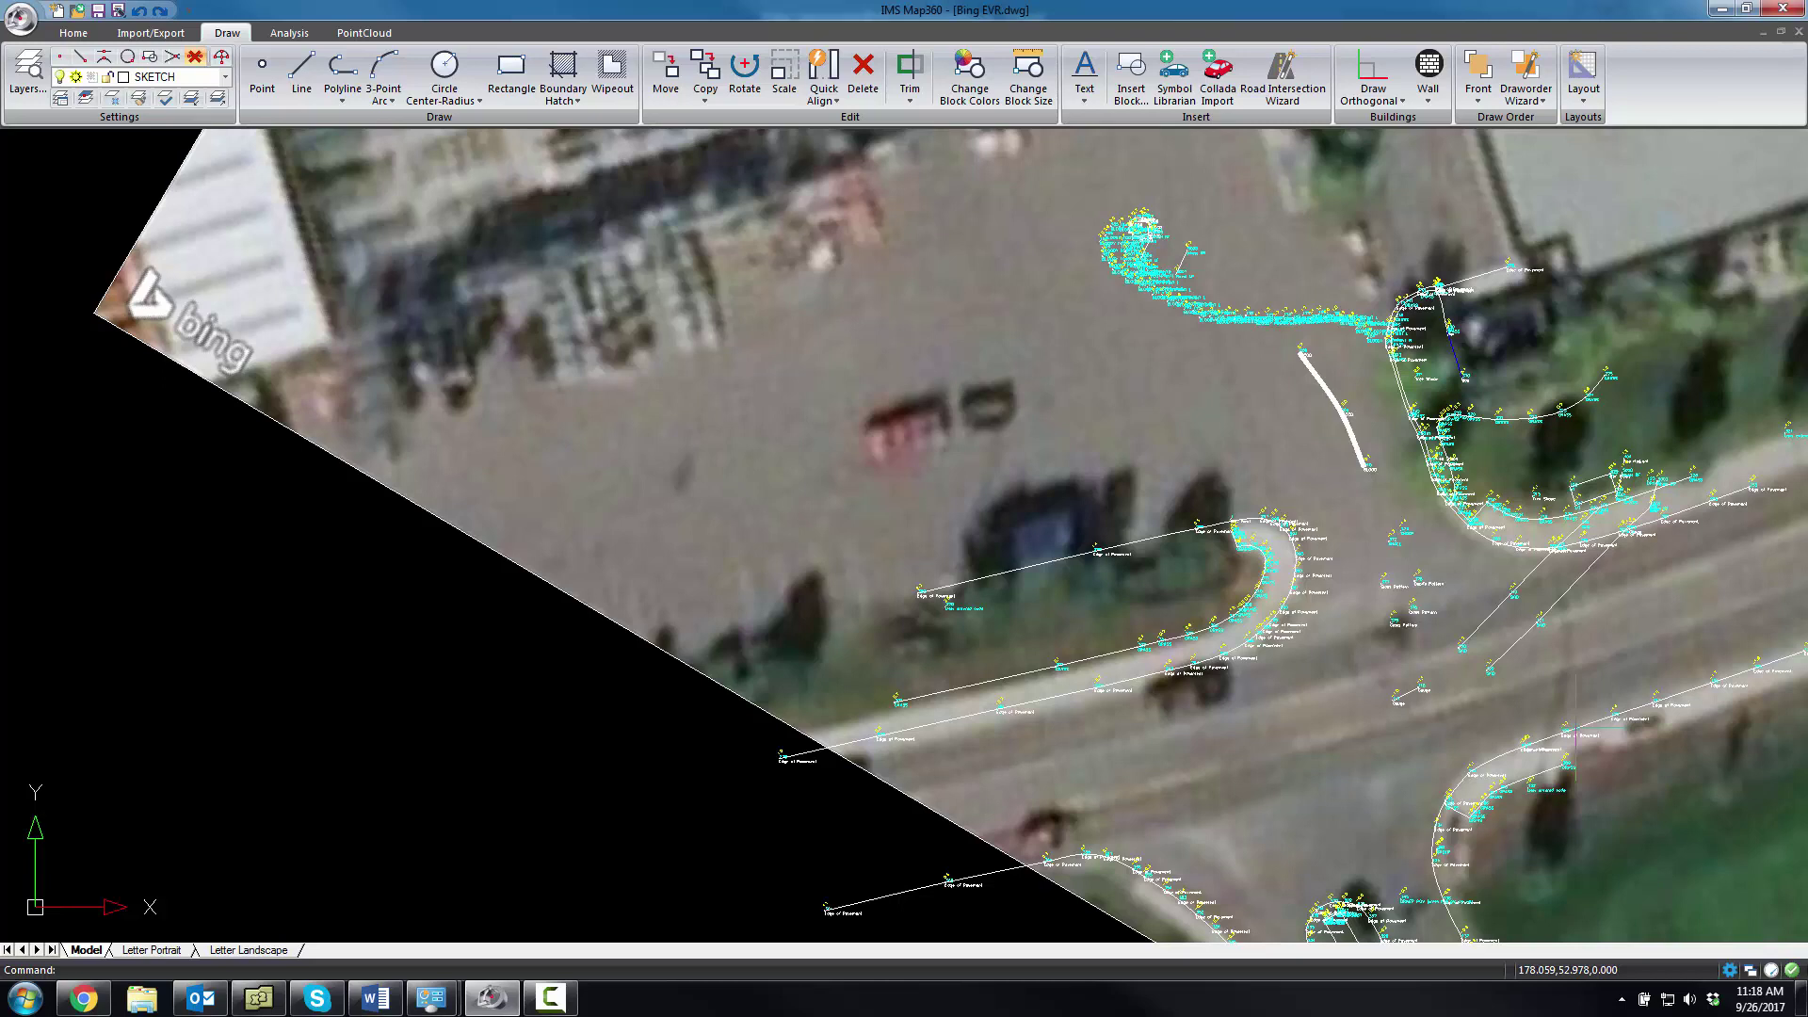
scroll(1568, 730, "down", 5)
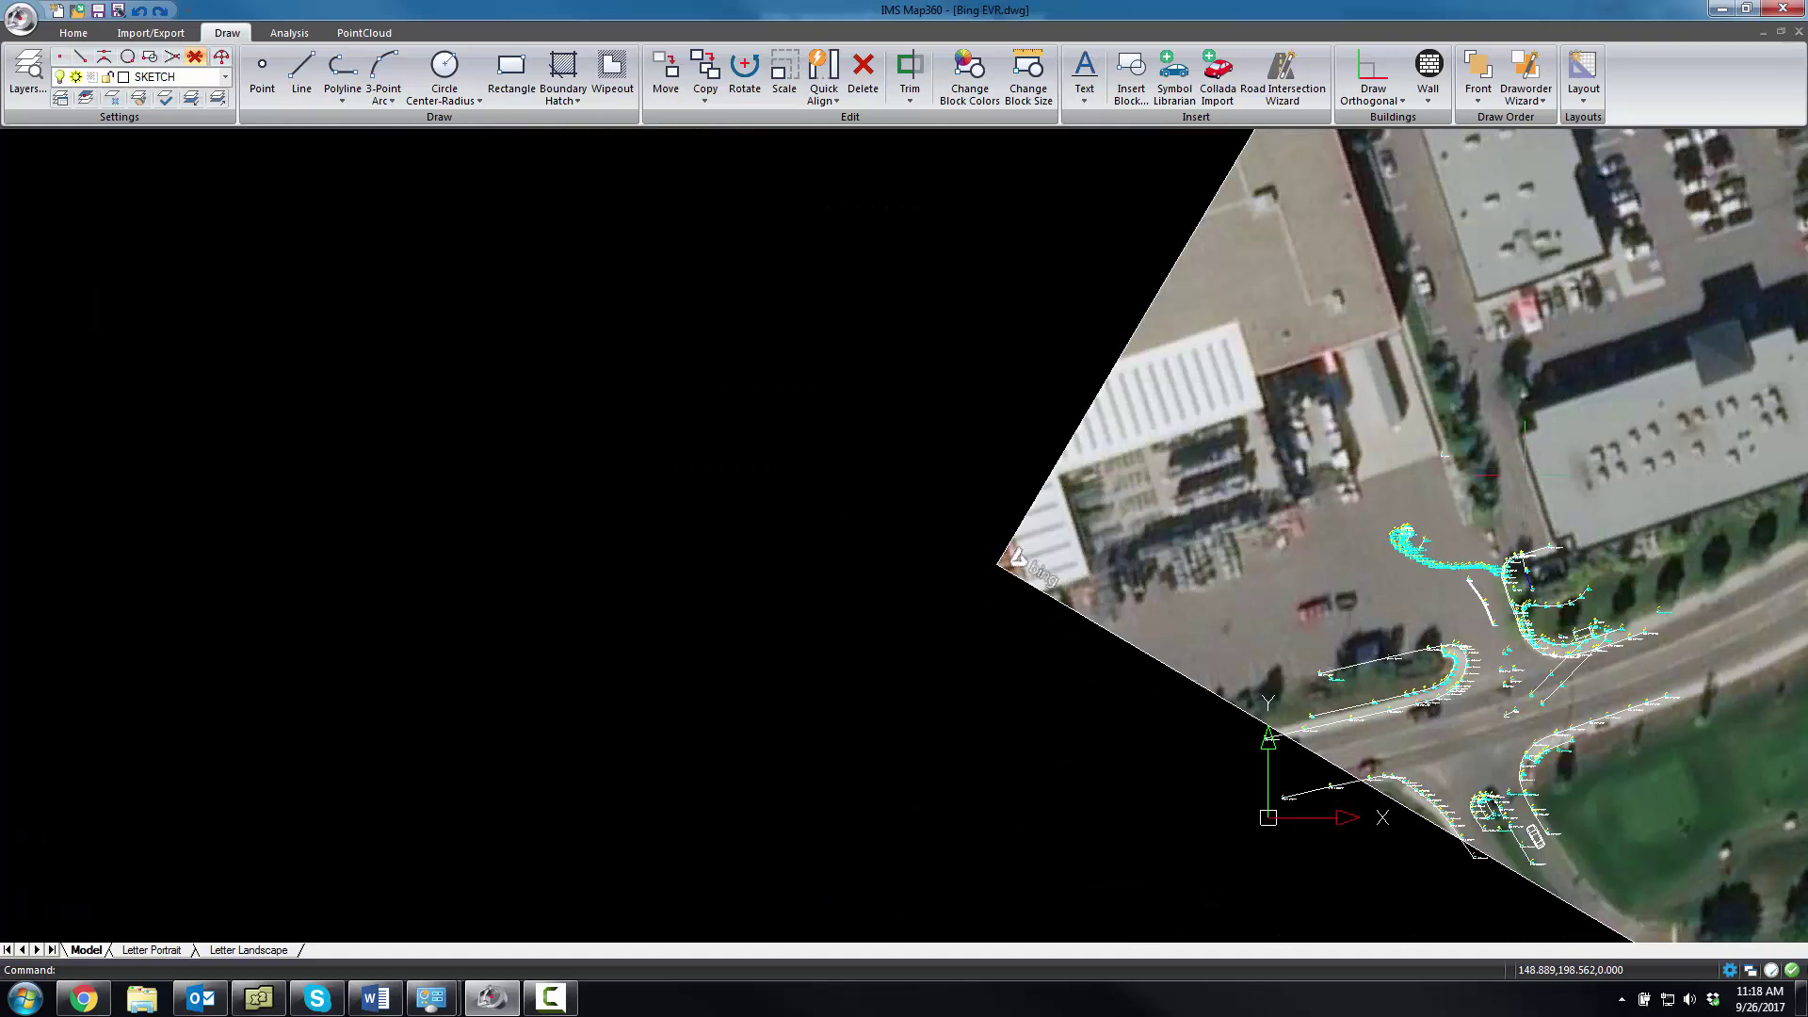
middle_click_drag(1525, 475, 1191, 554)
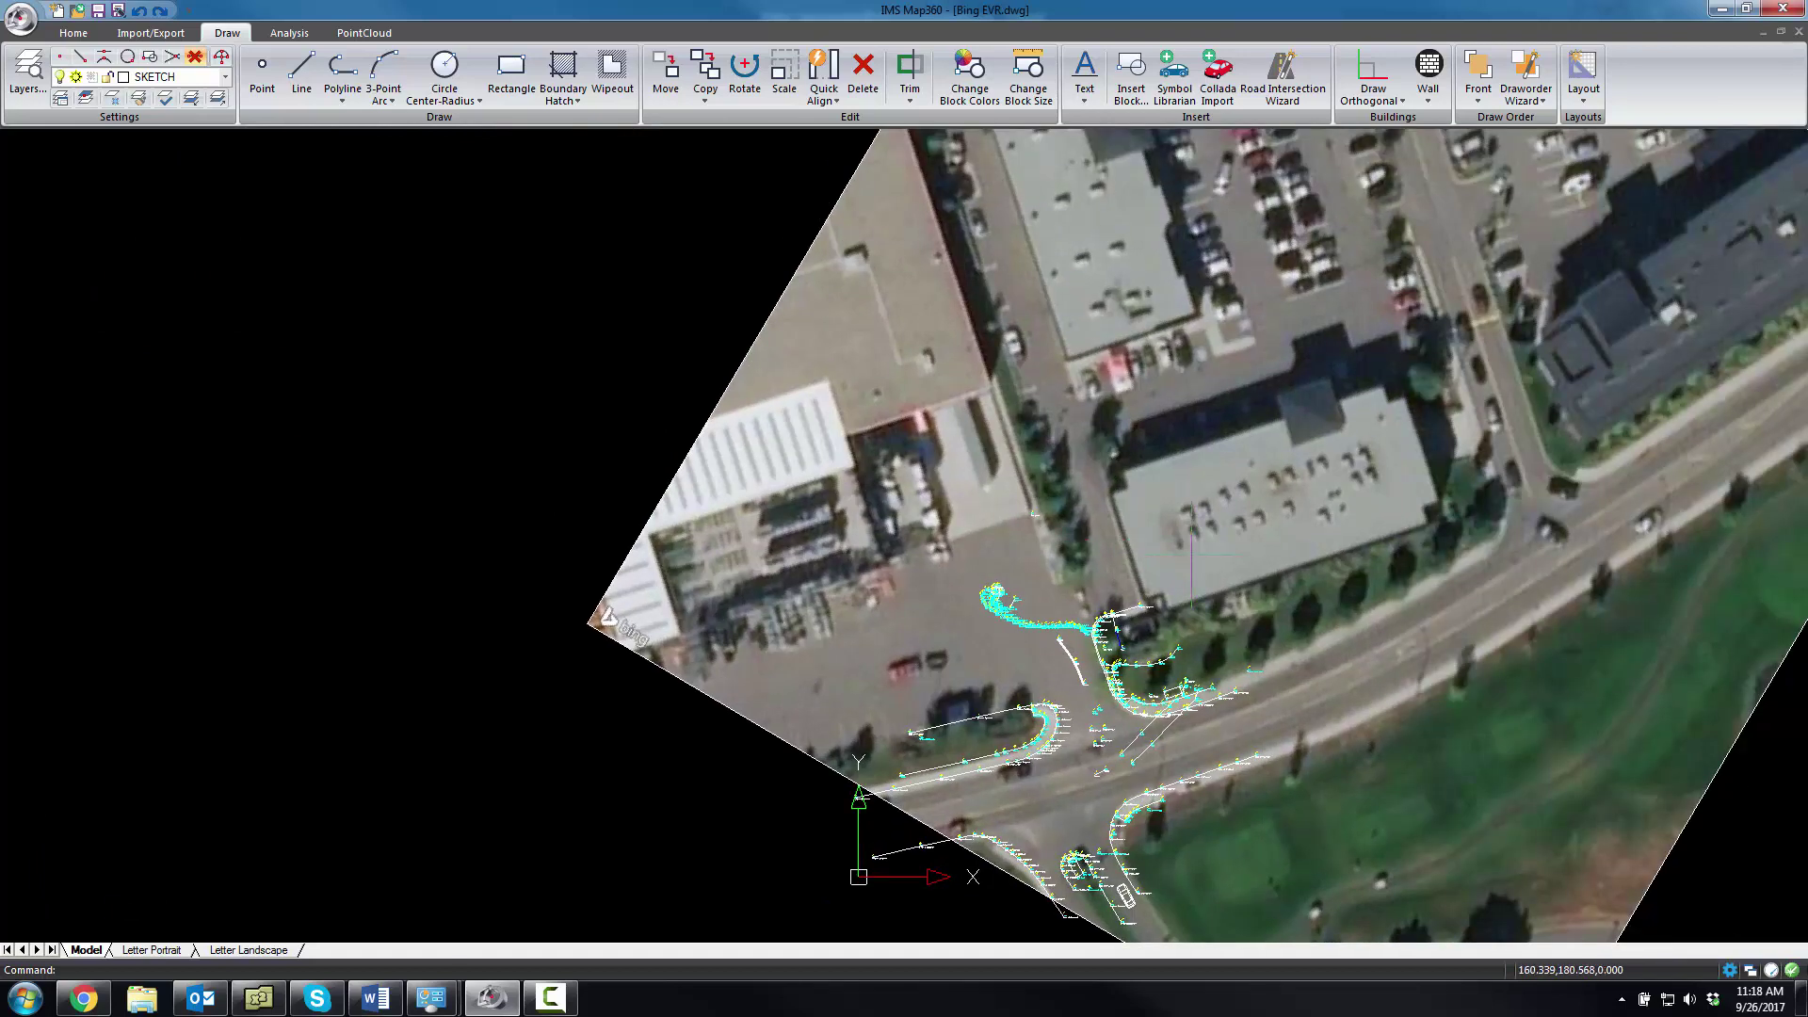
Frame the intersection and its aerial image in the main viewport of the Letter Portrait layout
left_click(150, 950)
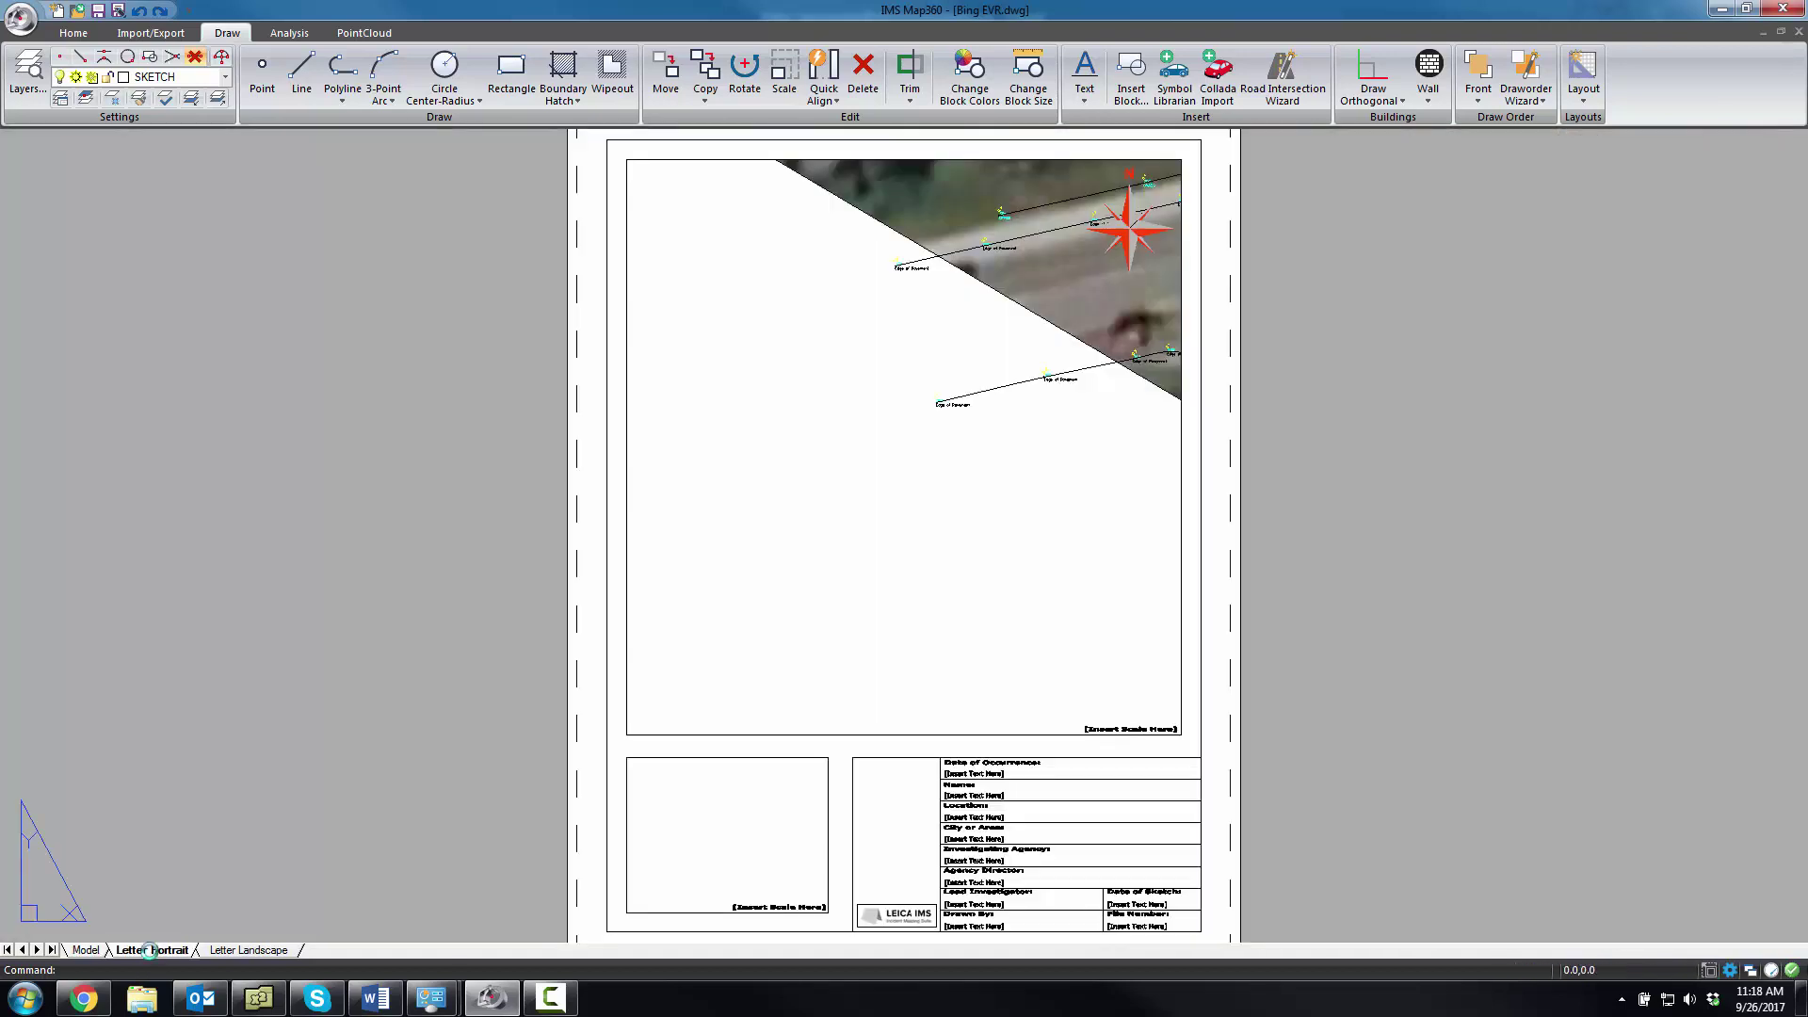
double_click(1001, 515)
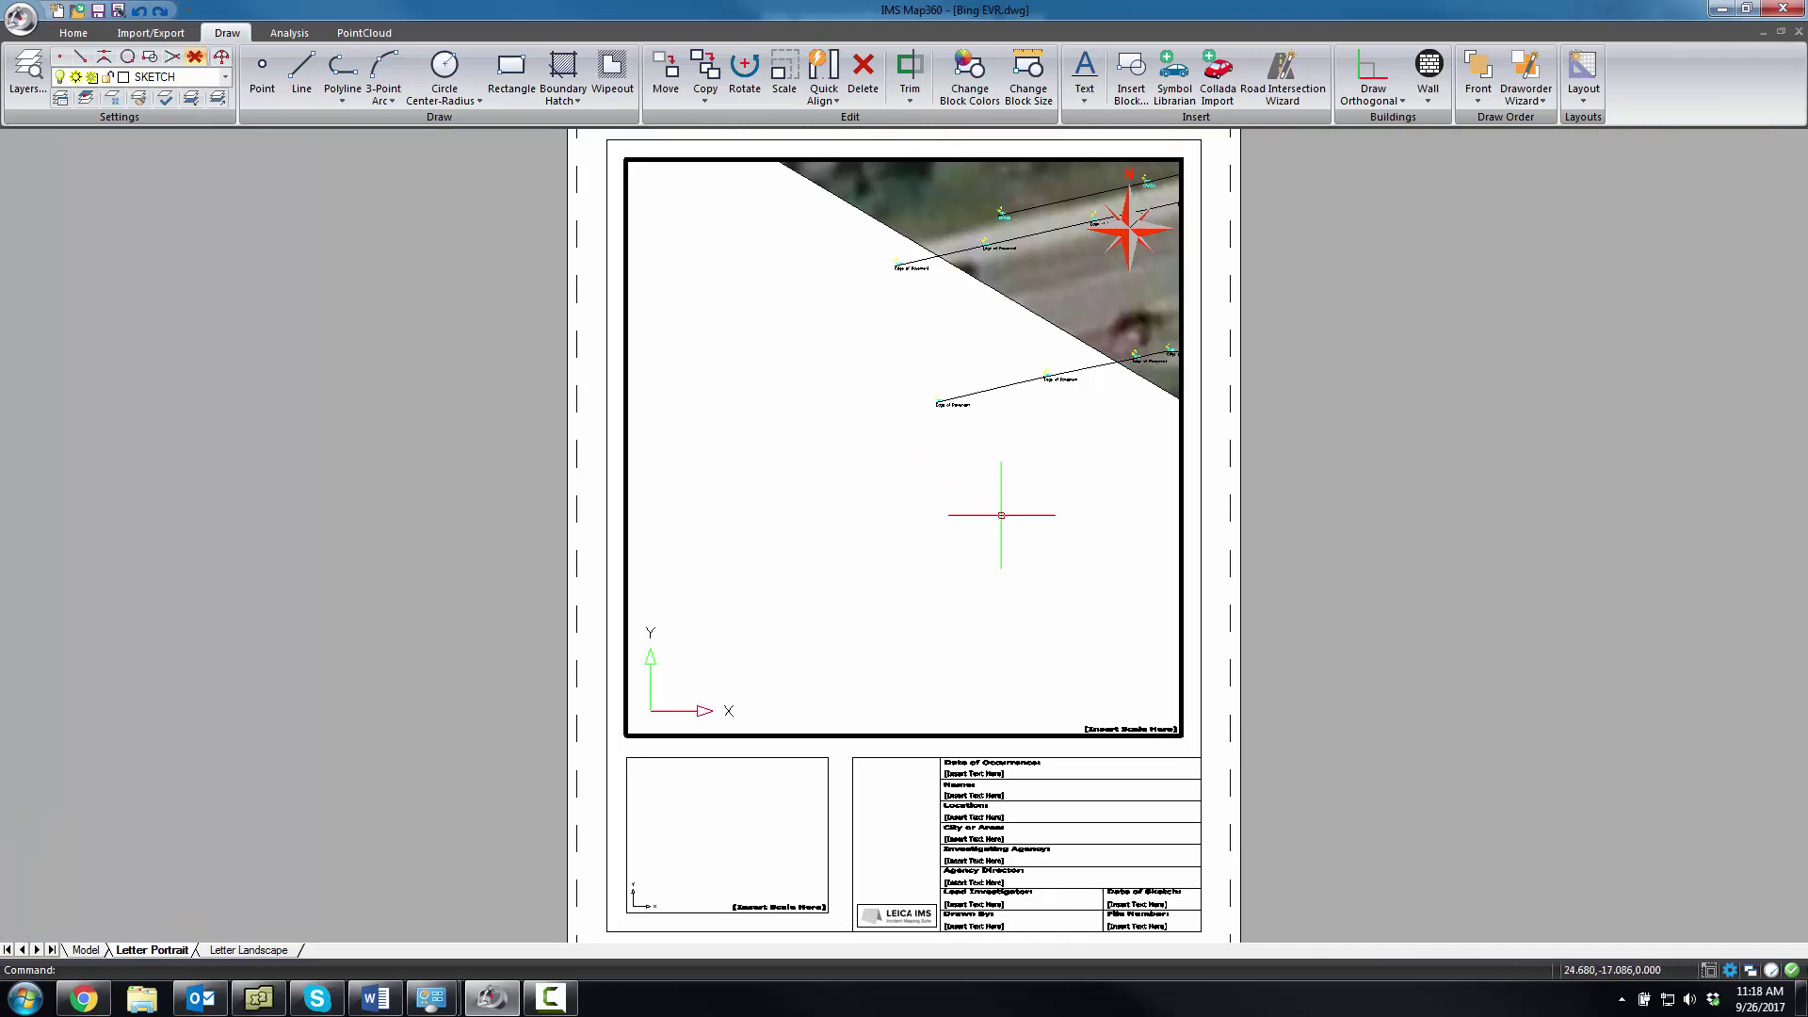
middle_click(1001, 515)
middle_click(1001, 515)
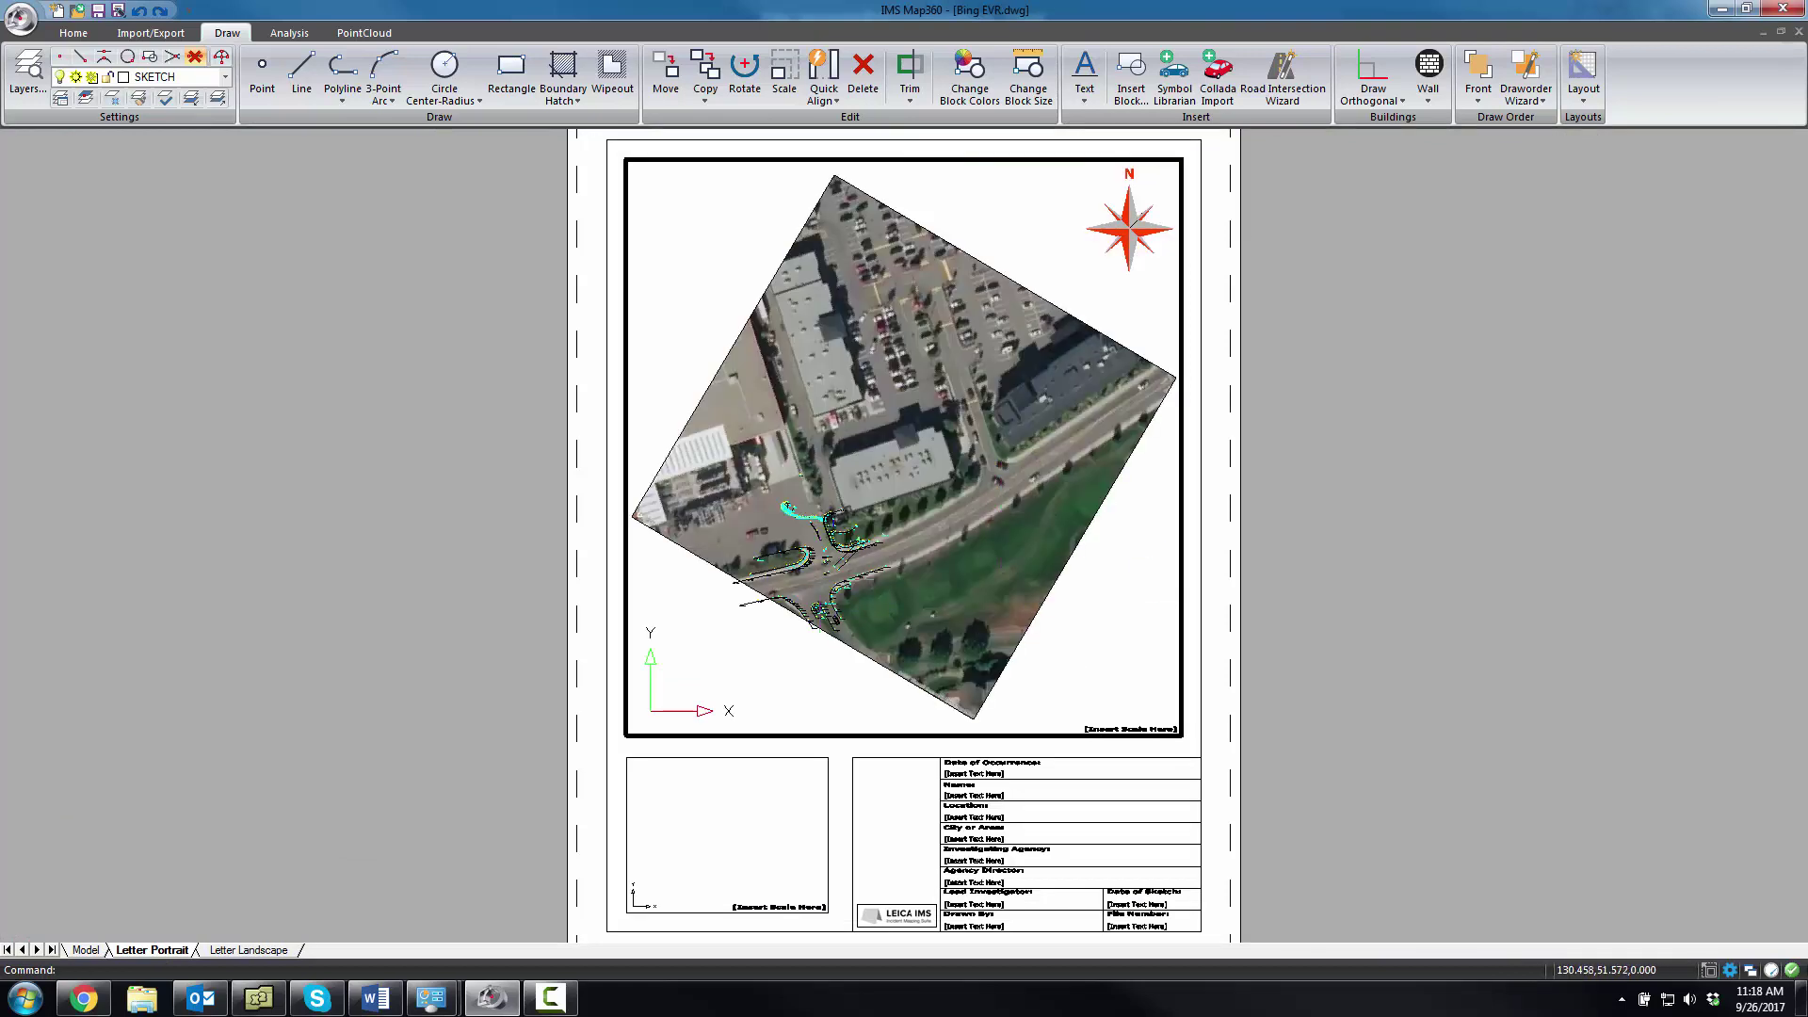
scroll(819, 579, "up", 4)
scroll(819, 579, "up", 2)
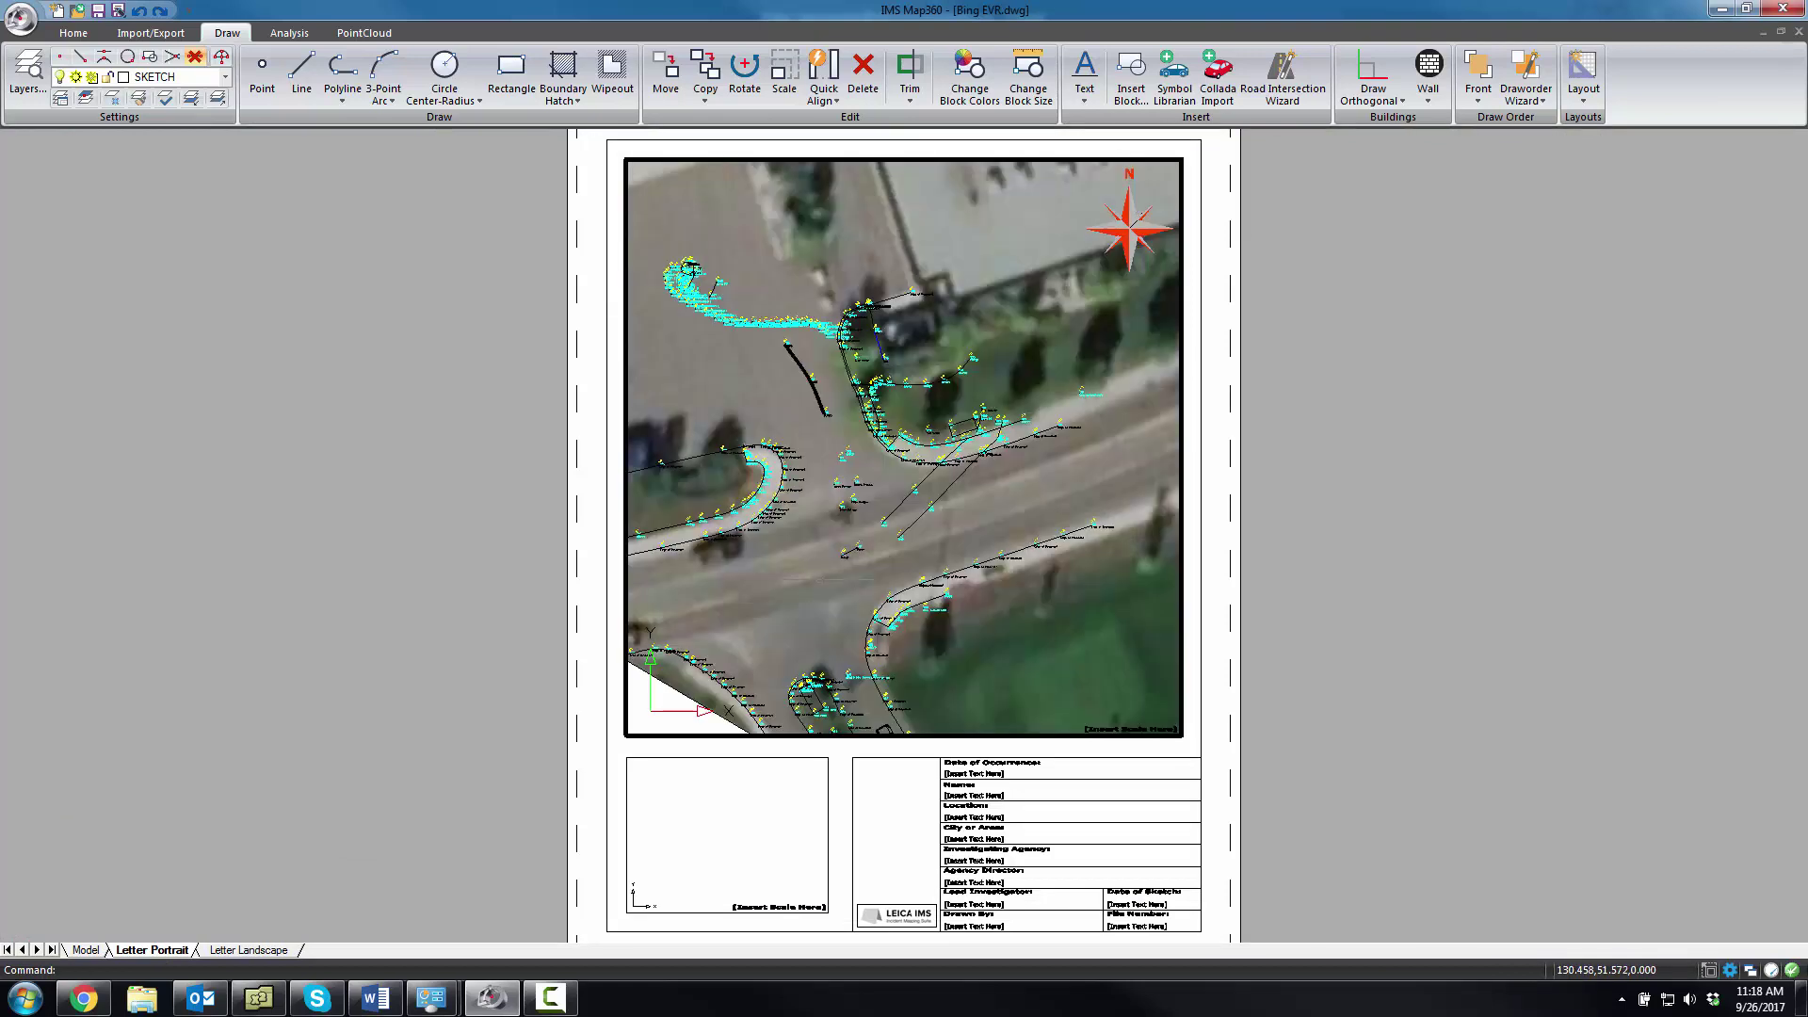
scroll(818, 570, "up", 2)
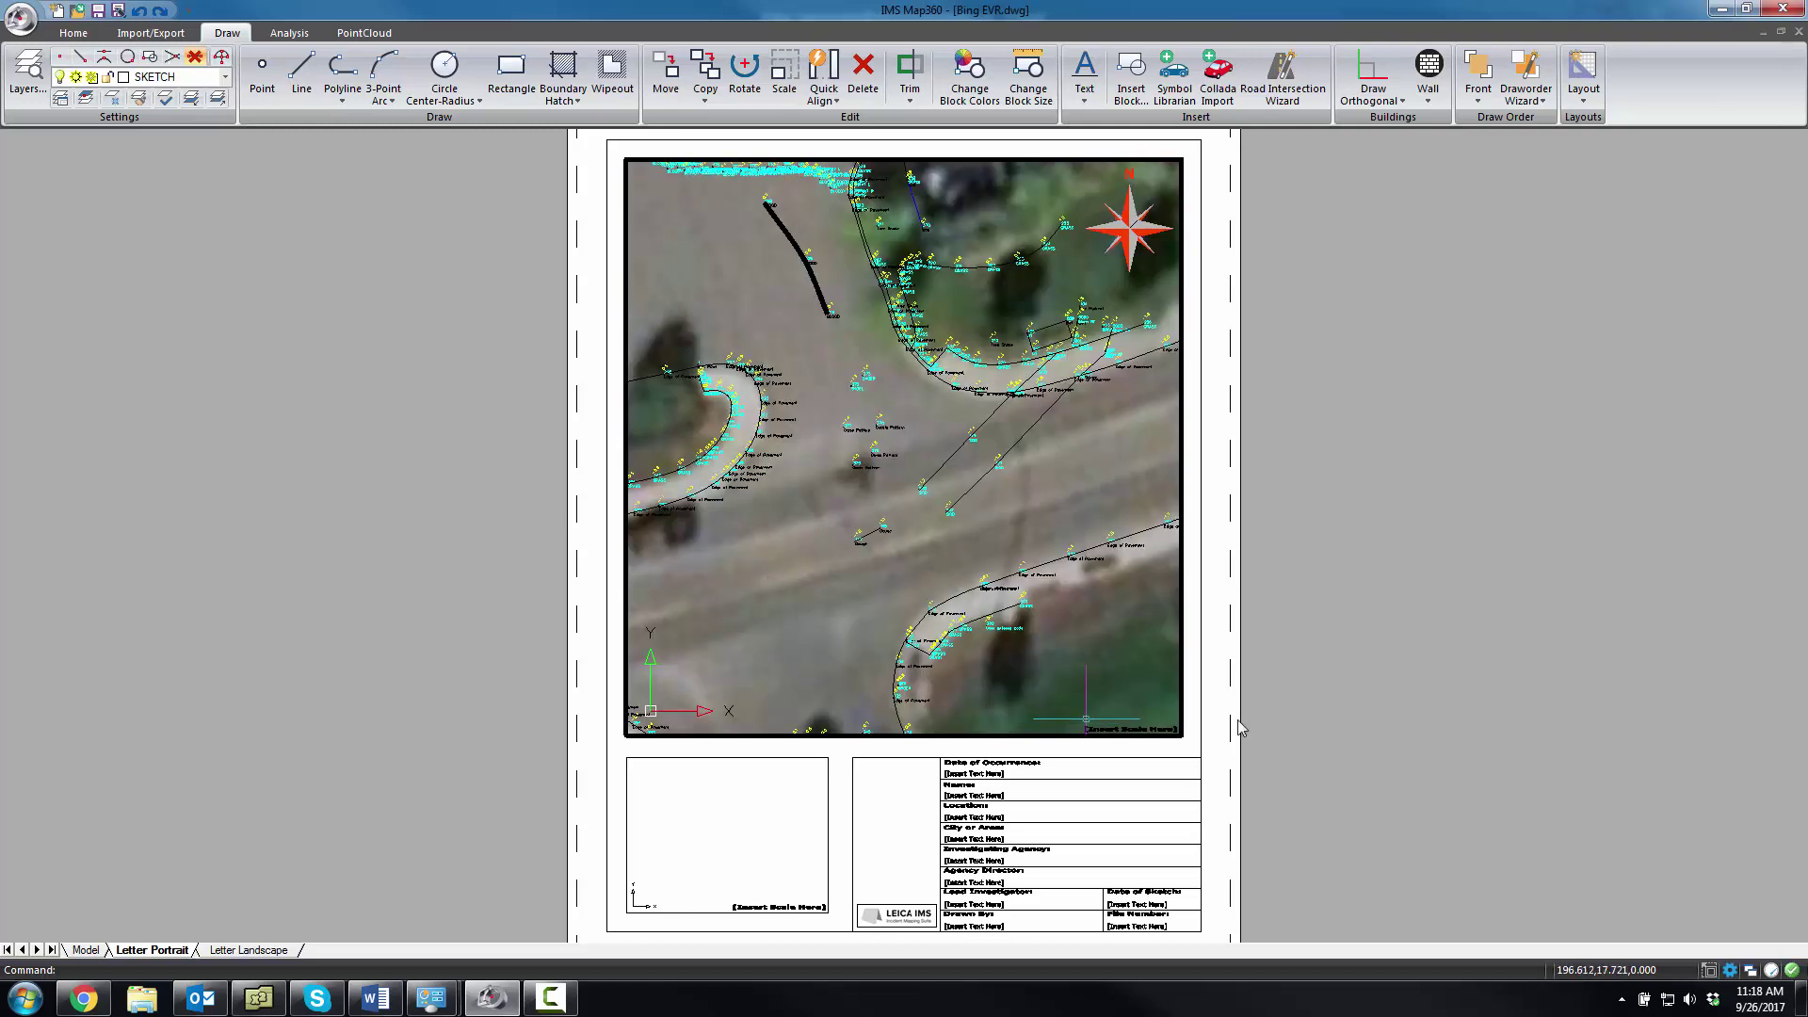
double_click(1404, 687)
Insert the recent SEATTOLEDO vehicle symbol in model space, on the road east of the intersection and rotated to follow the lane
left_click(85, 950)
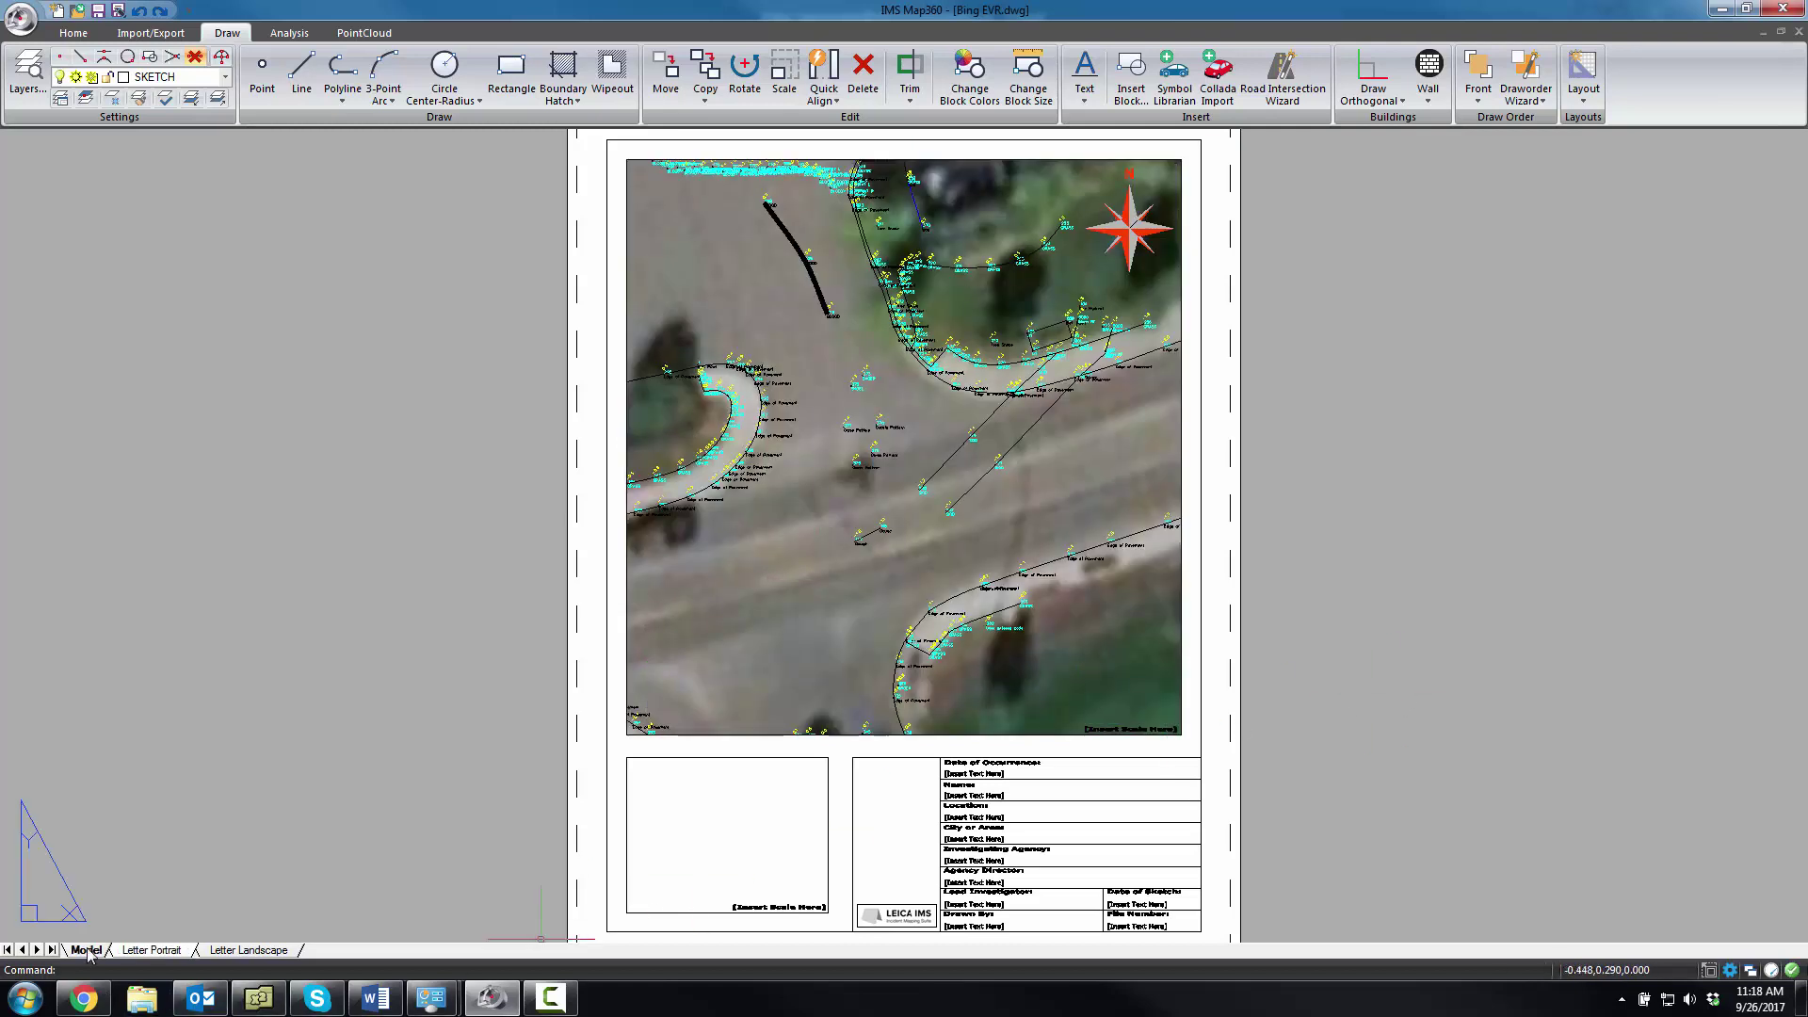
scroll(1290, 688, "up", 5)
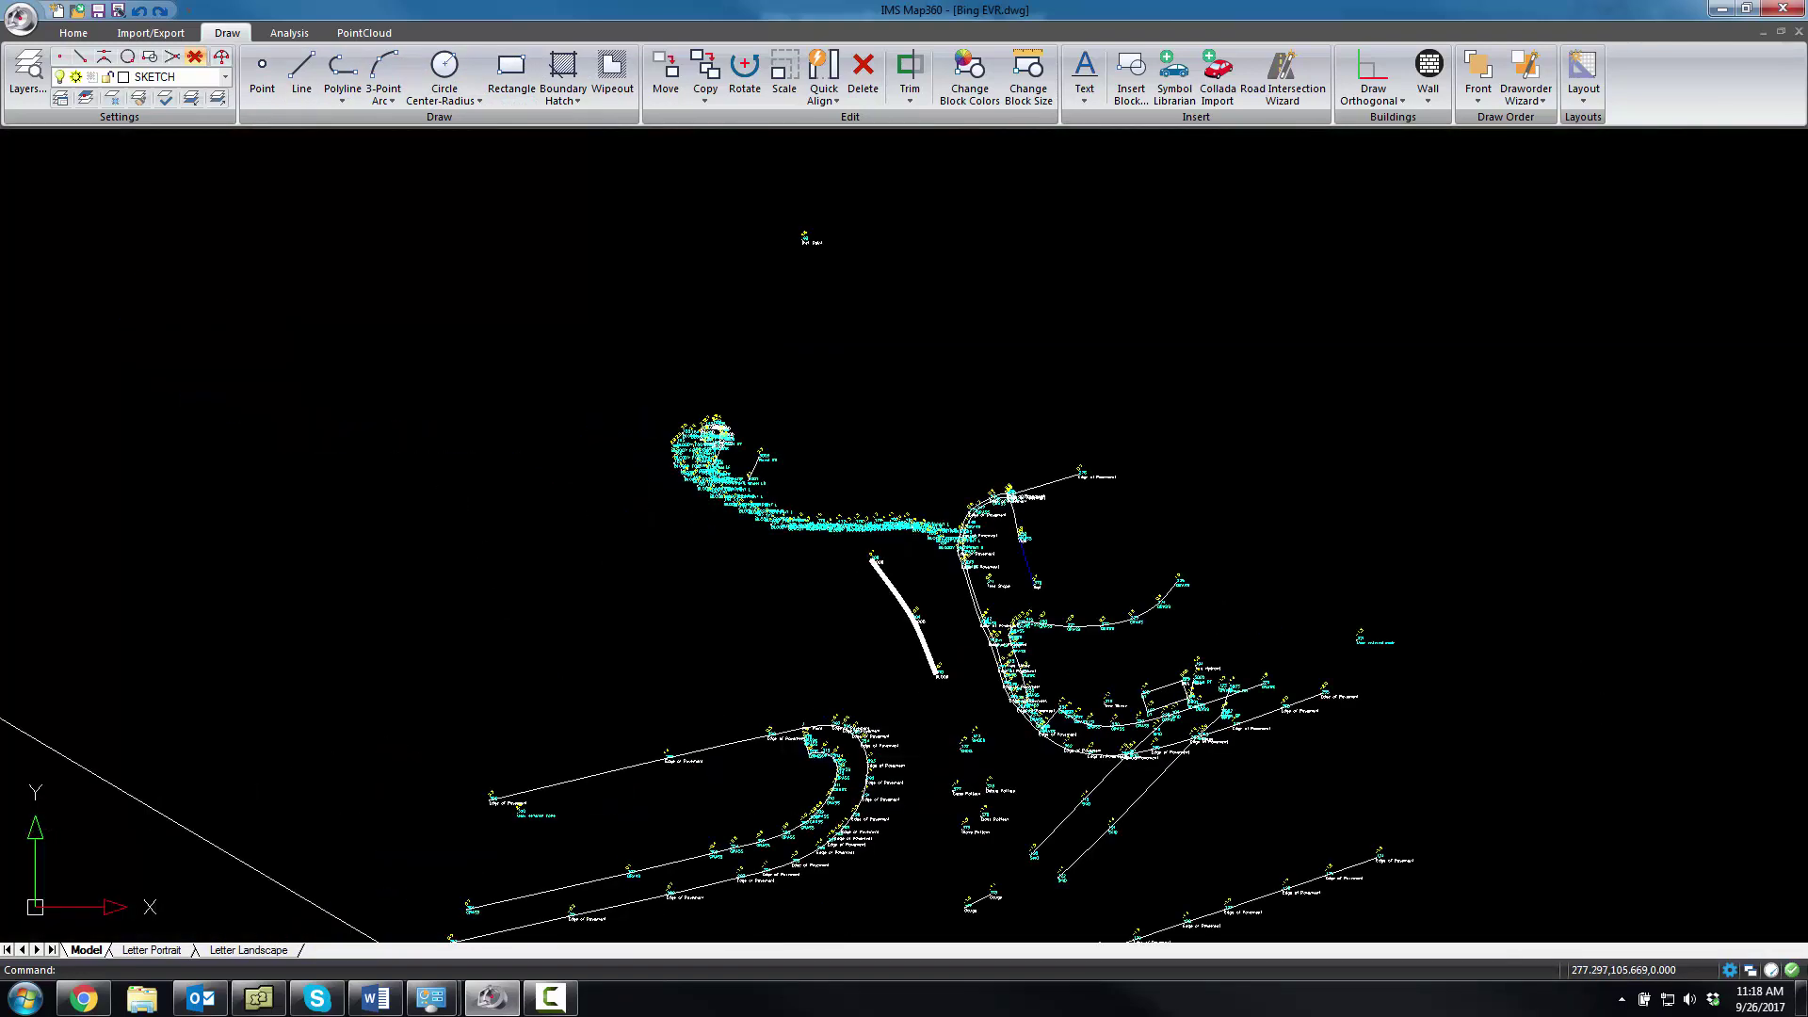
middle_click_drag(1586, 713, 1172, 727)
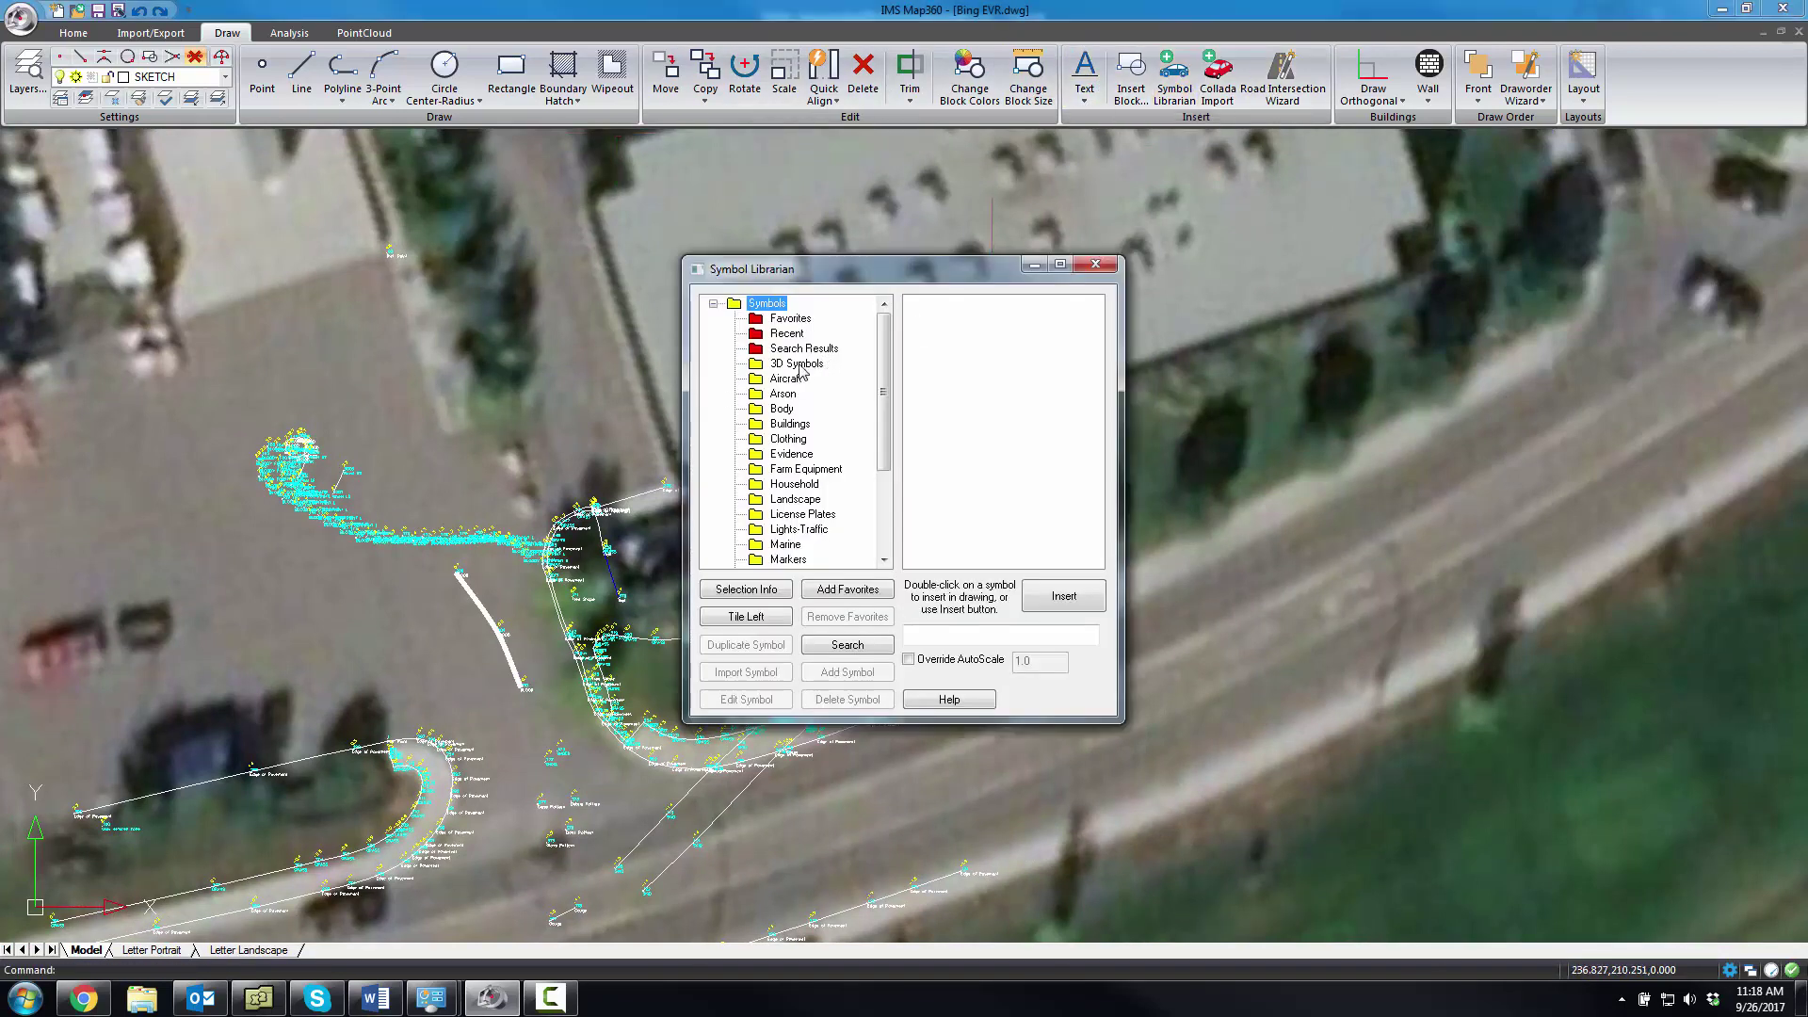
left_click(787, 333)
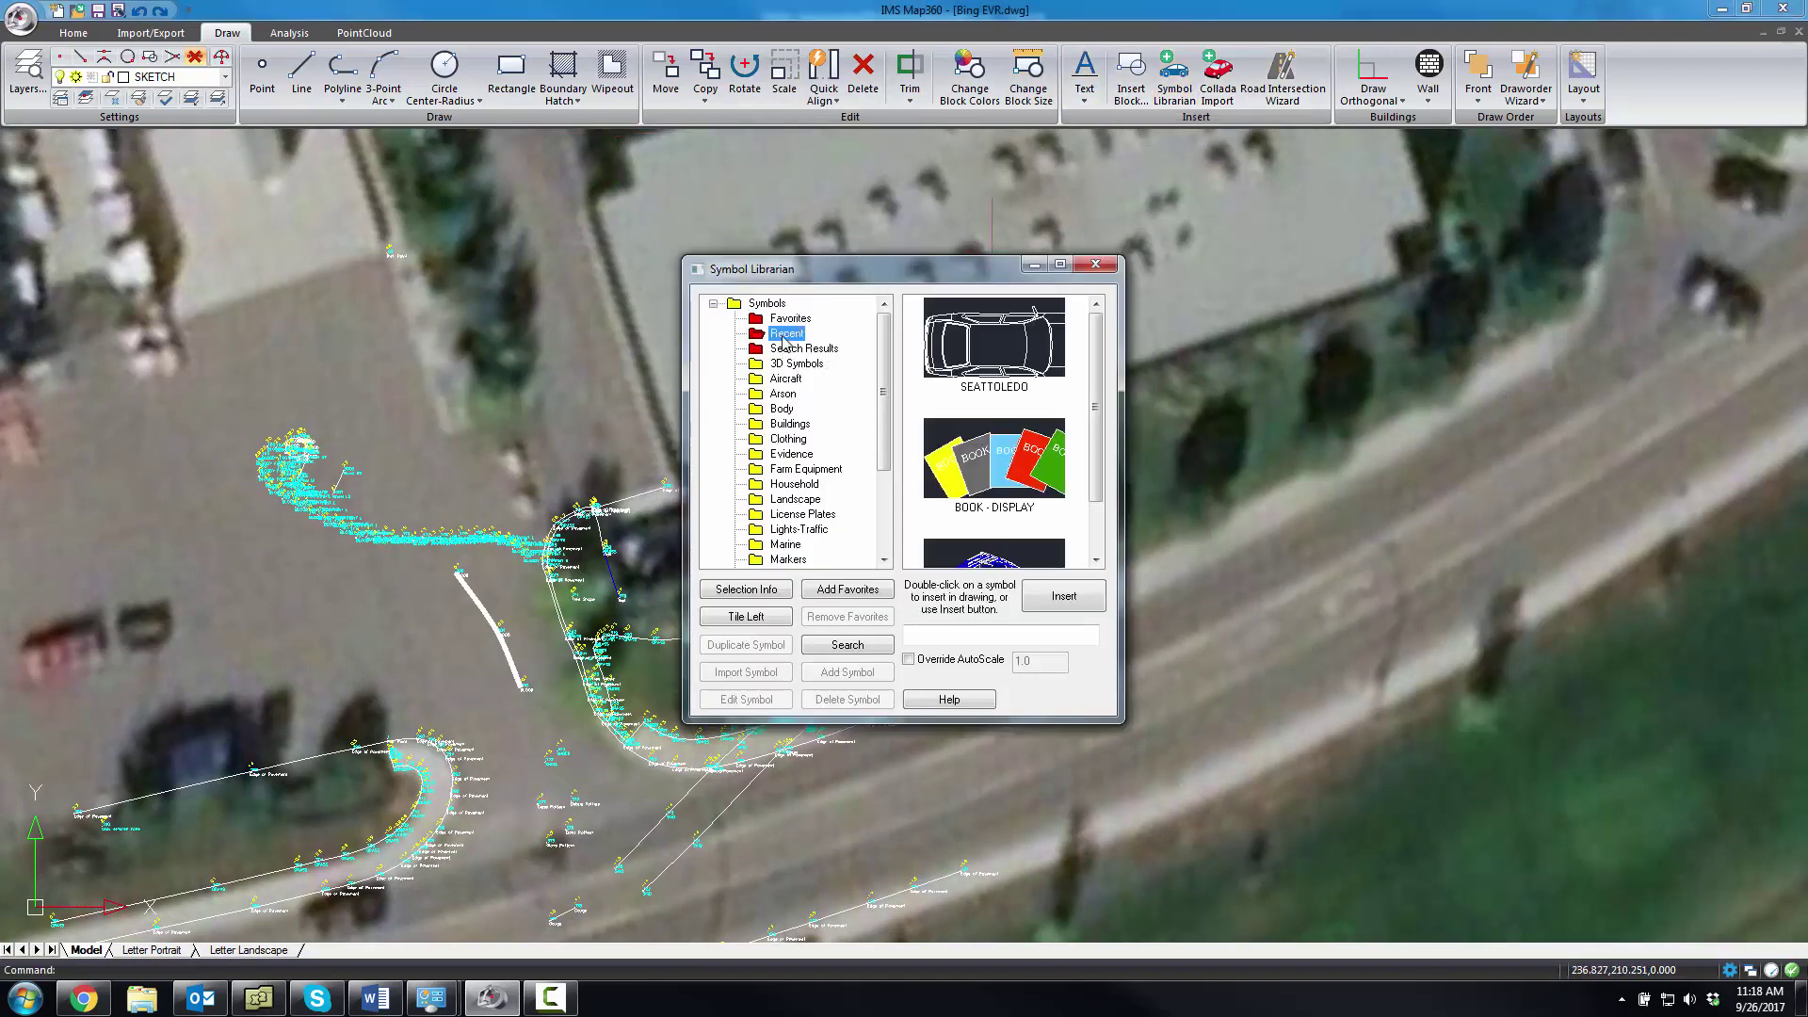
left_click(1059, 597)
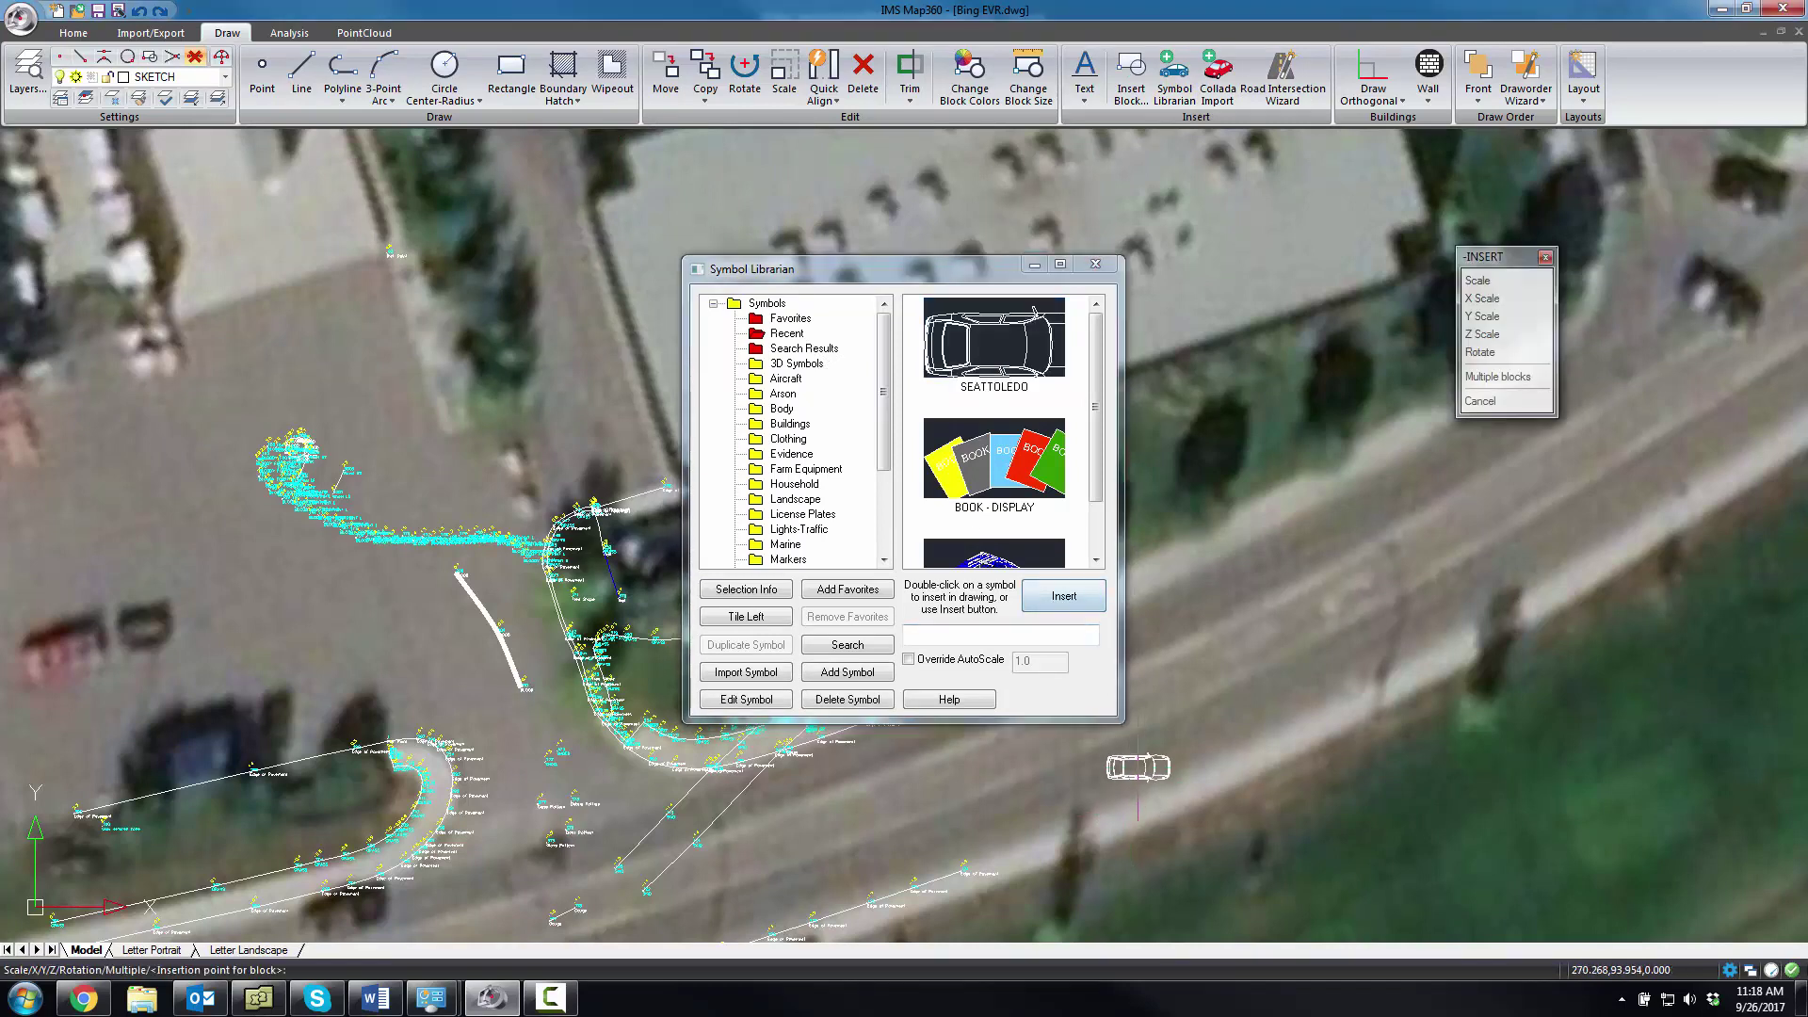
left_click(1156, 759)
left_click(1212, 736)
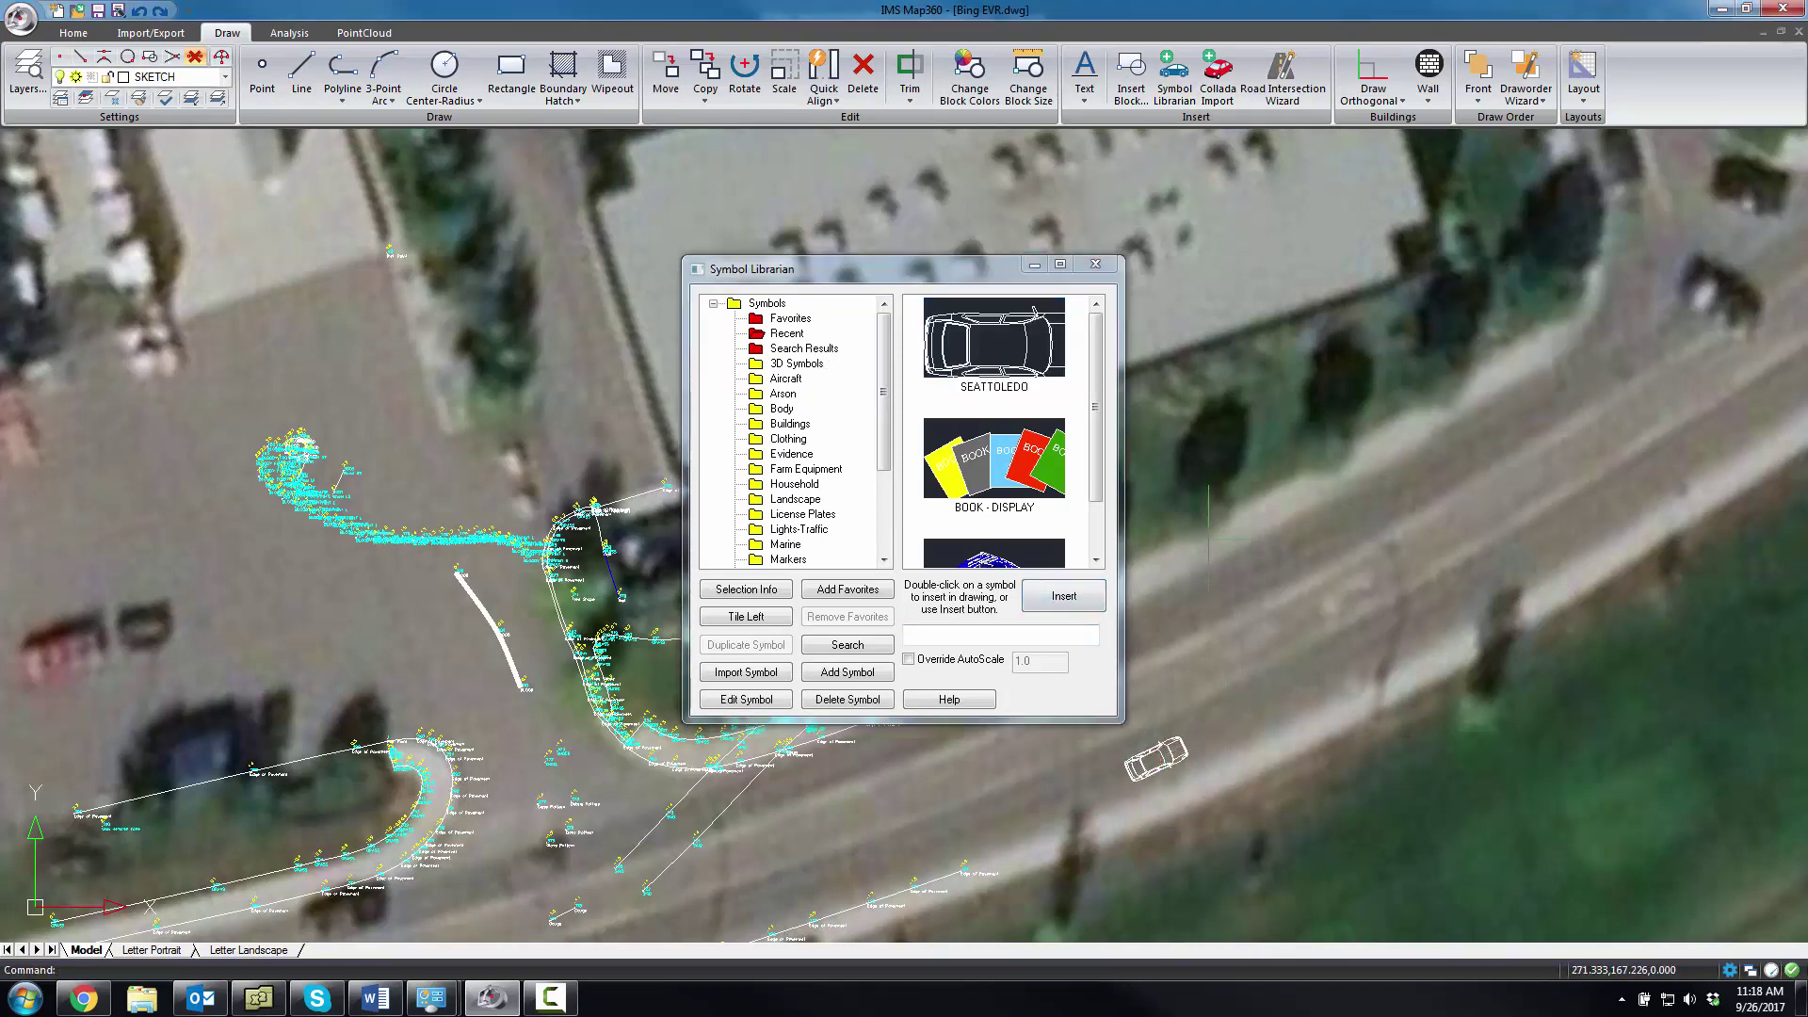
scroll(1429, 766, "down", 3)
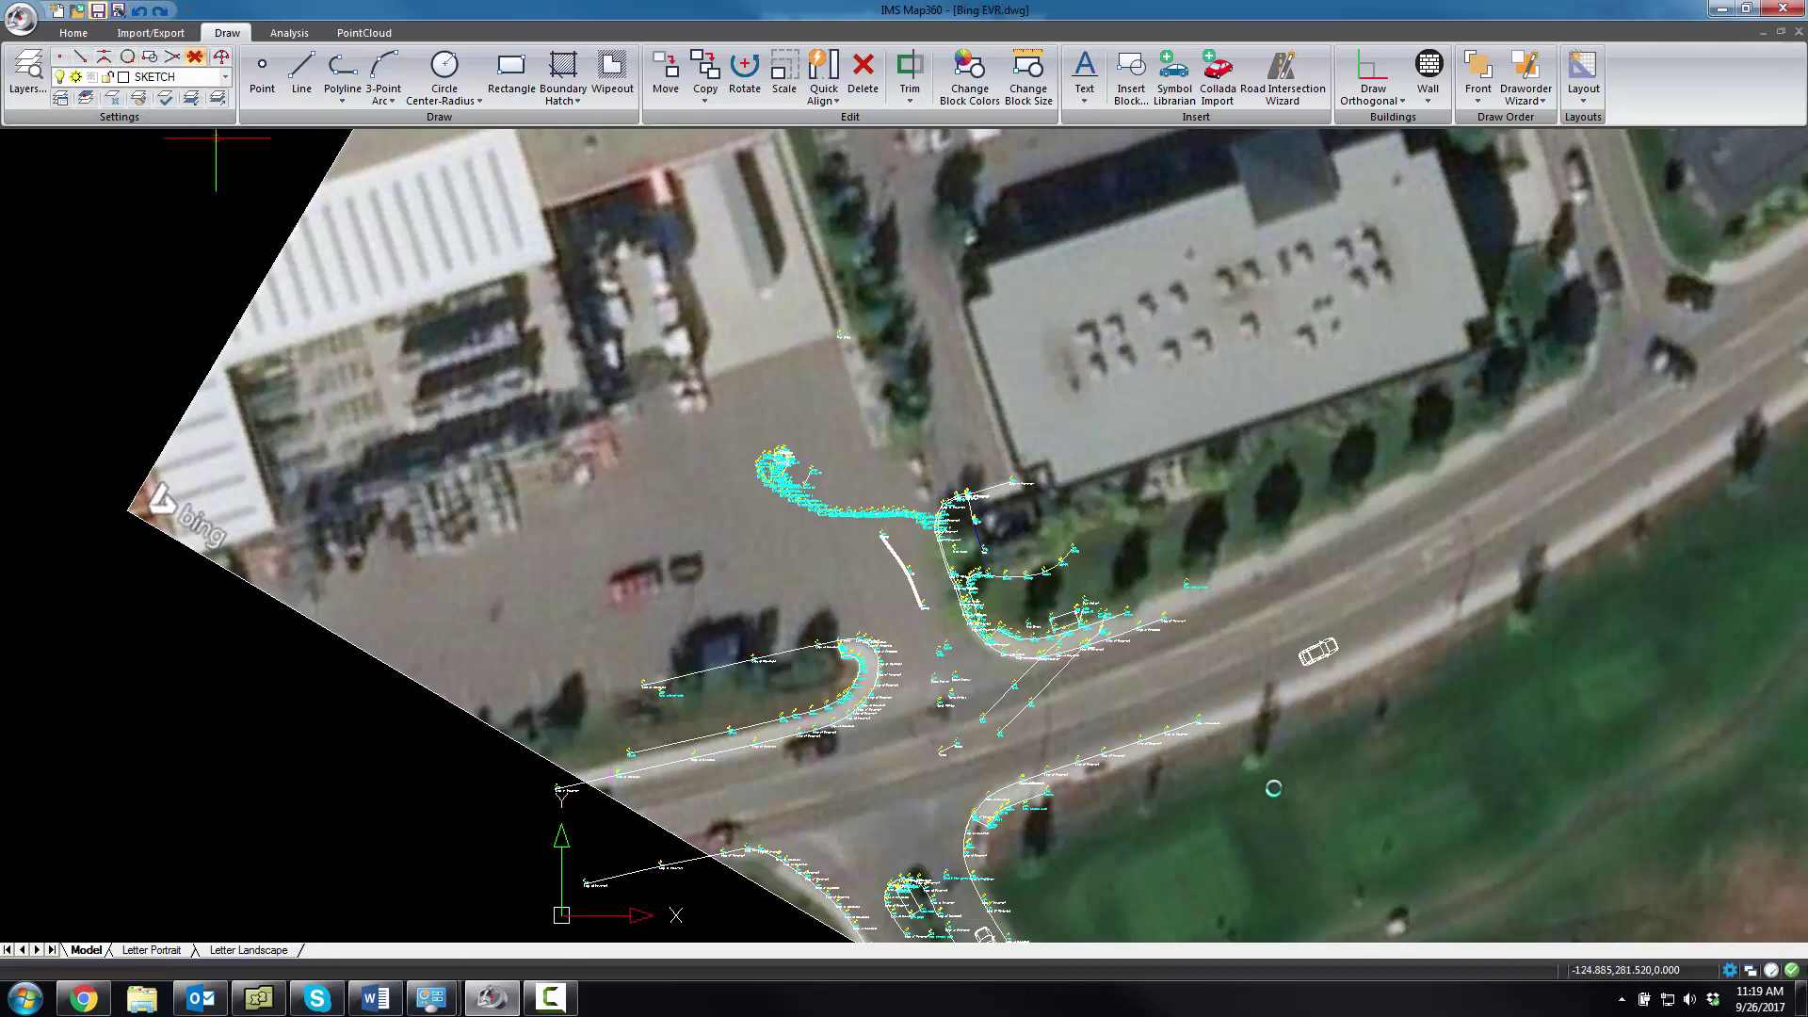
scroll(1354, 725, "down", 3)
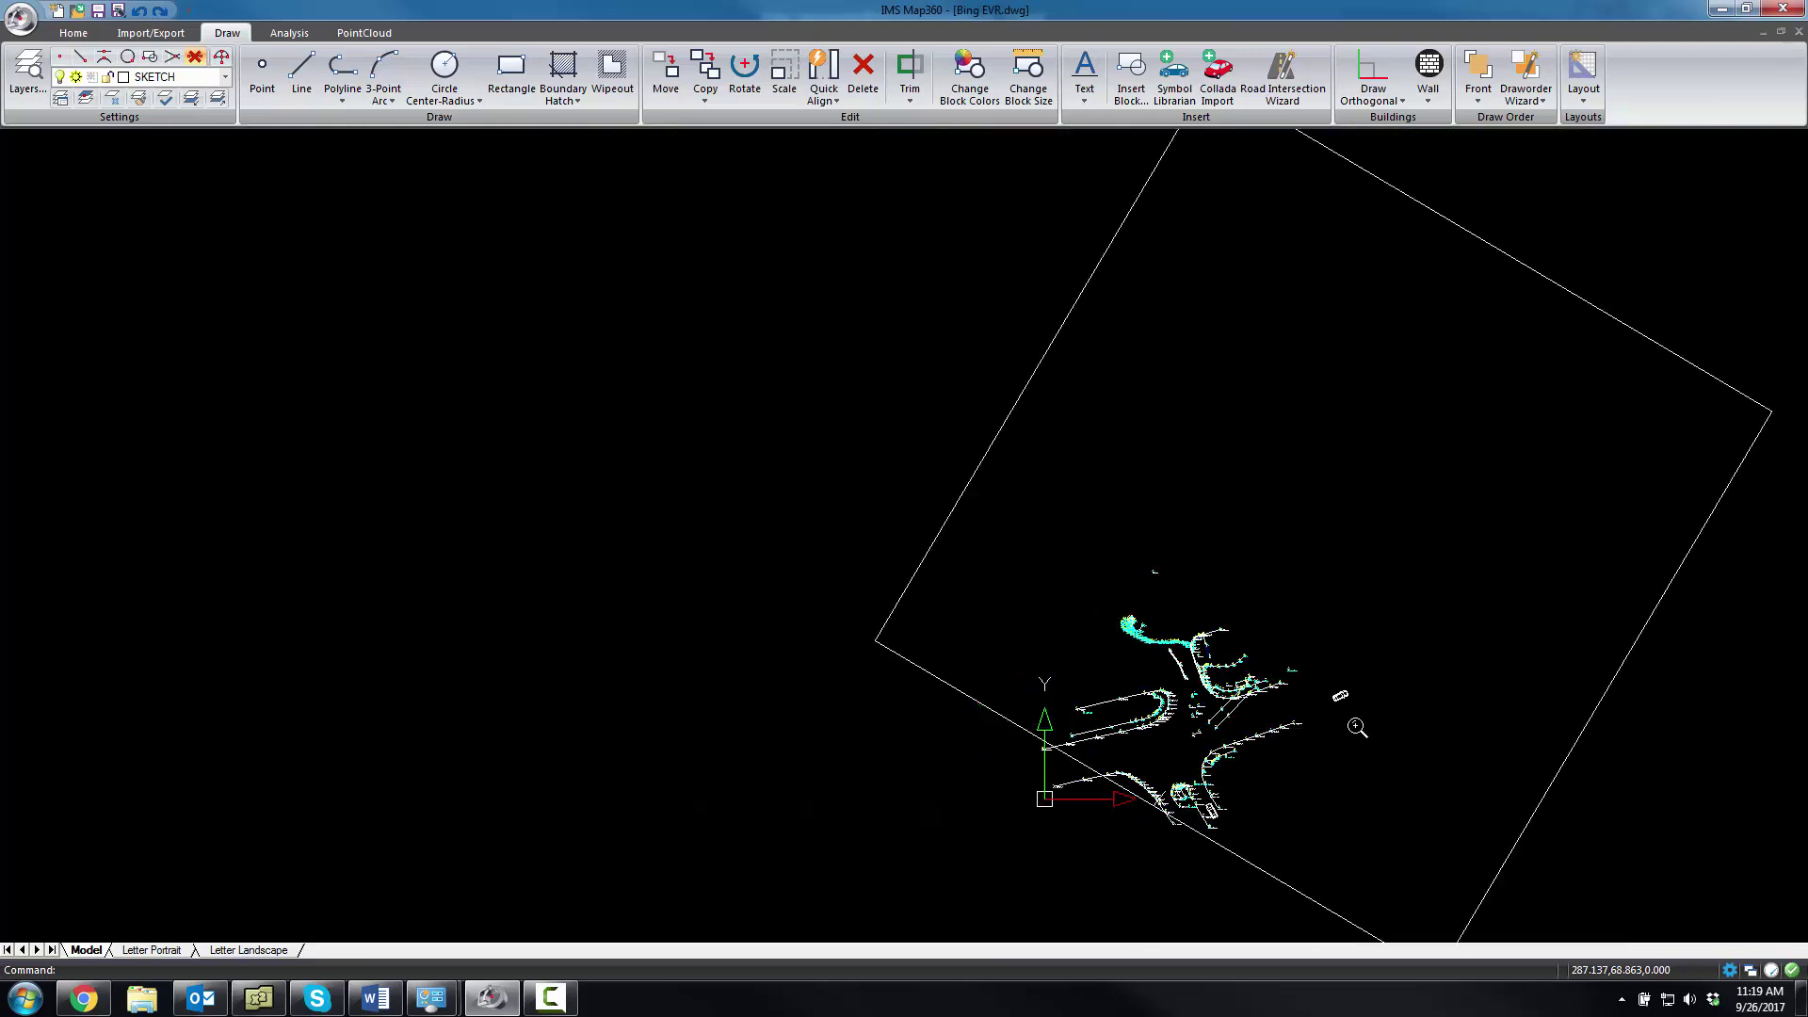